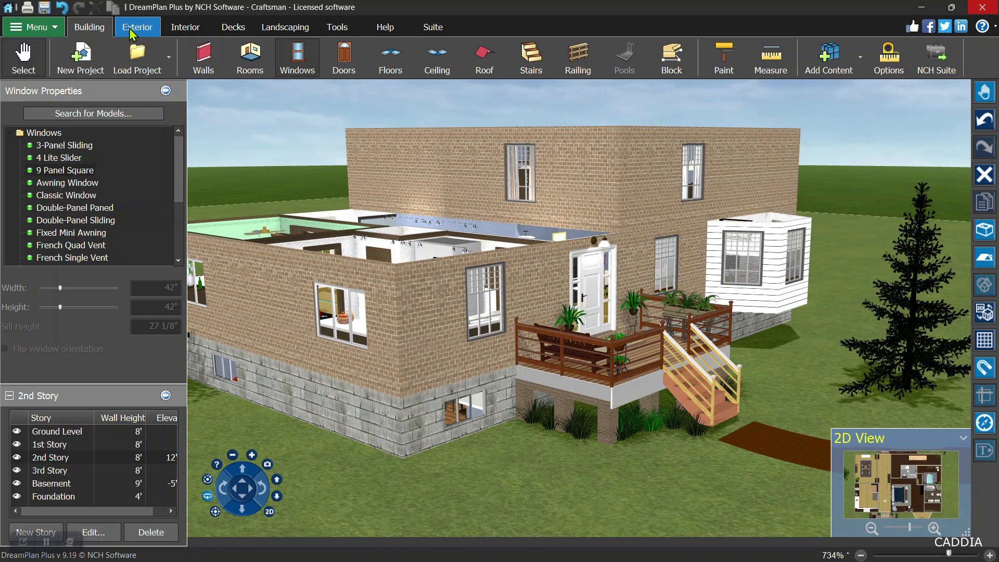
Place a Chestnut tree on the lawn beside the brick side wall of the house.
left_click(129, 28)
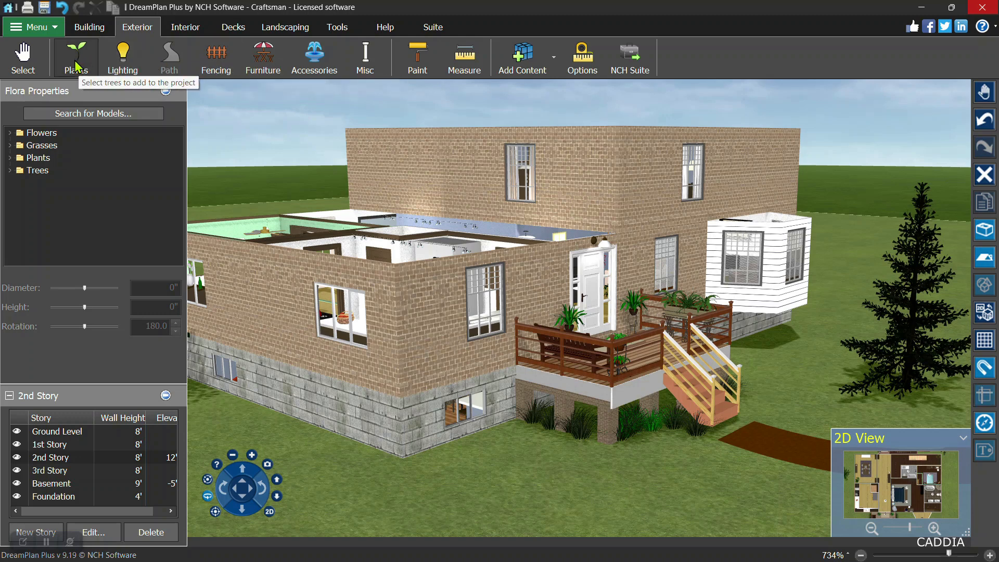
left_click(13, 173)
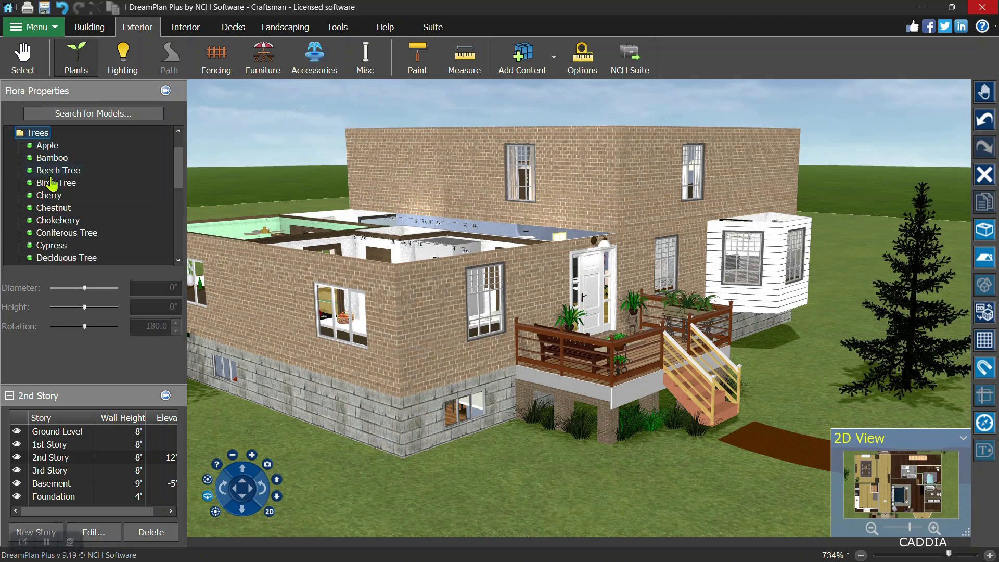
left_click(53, 208)
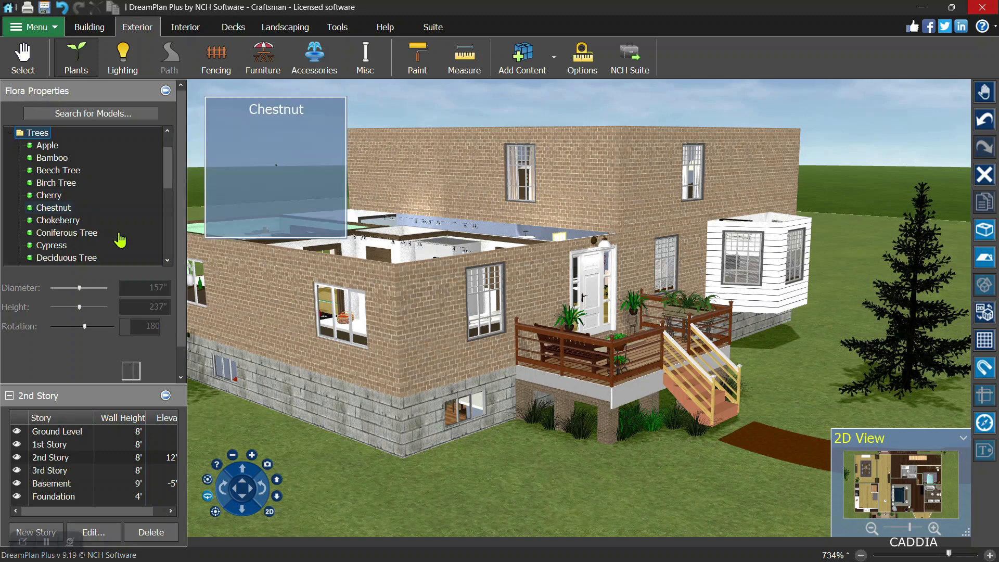
left_click(294, 434)
mouse_move(330, 506)
right_mouse_down()
mouse_move(306, 508)
mouse_move(347, 499)
mouse_move(339, 505)
right_mouse_up()
left_click(332, 497)
right_click_drag(512, 459, 492, 438)
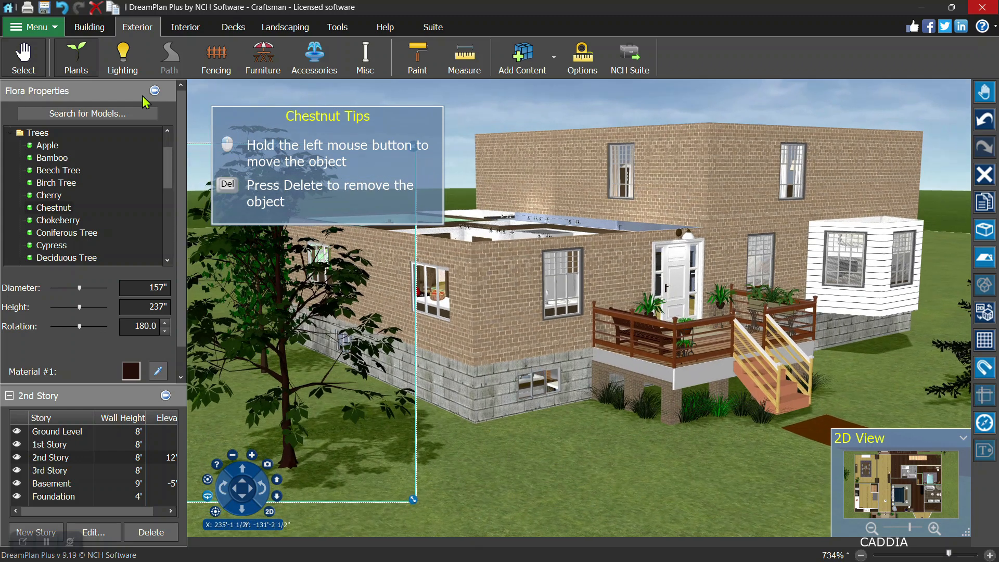
Place two Ell Lampposts on the lawn, one on each side of the front deck stairs.
left_click(125, 60)
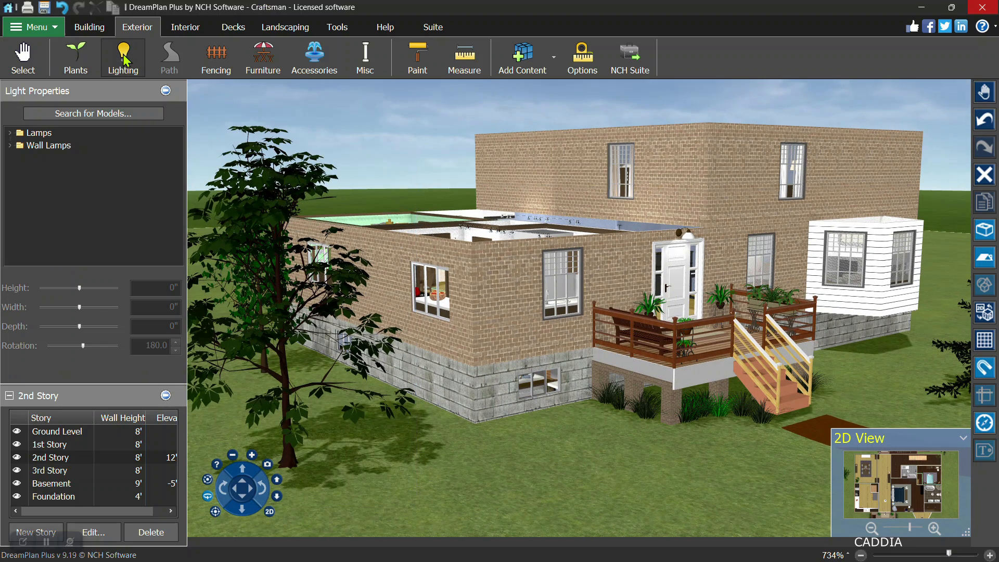
left_click(16, 135)
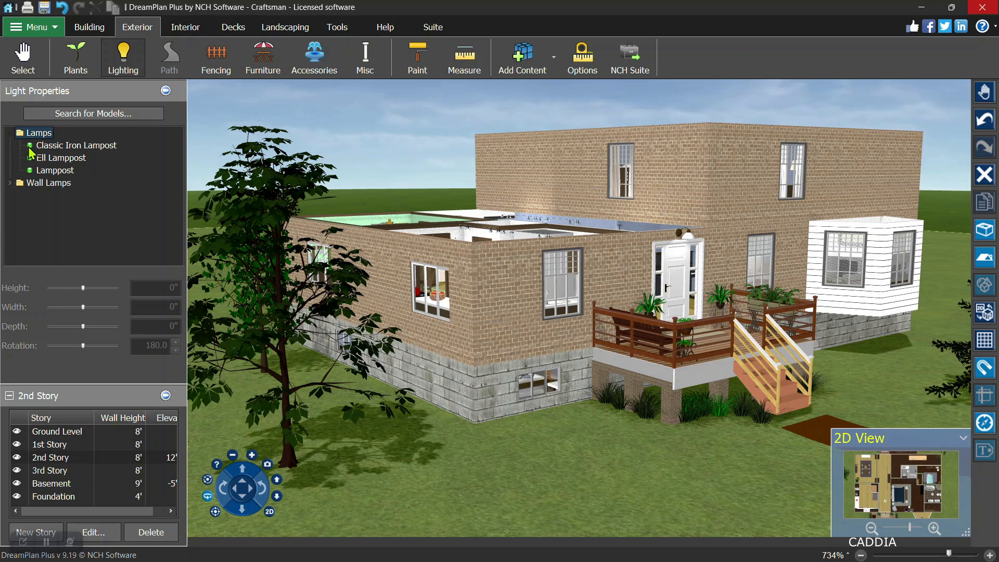
left_click(60, 158)
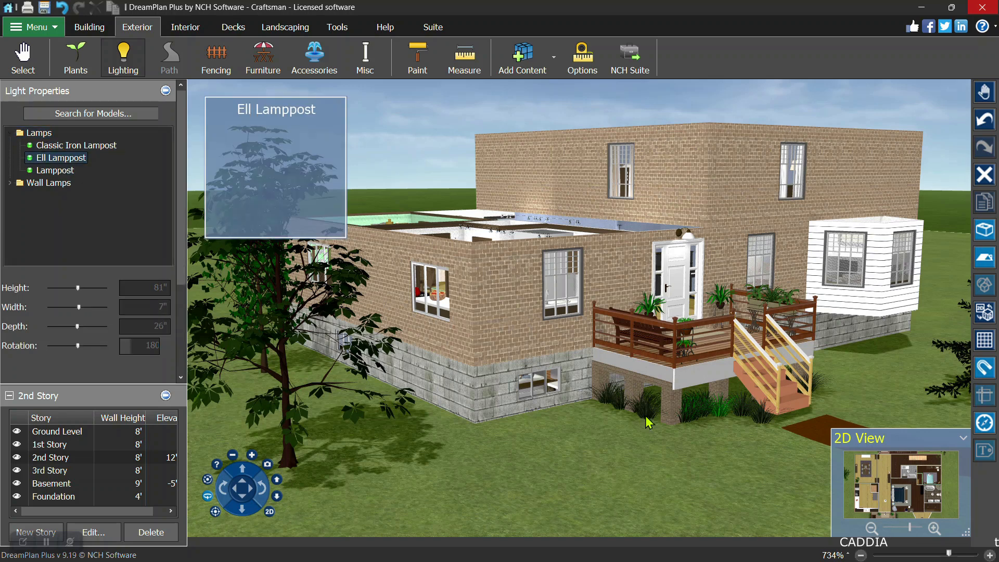
left_click(755, 441)
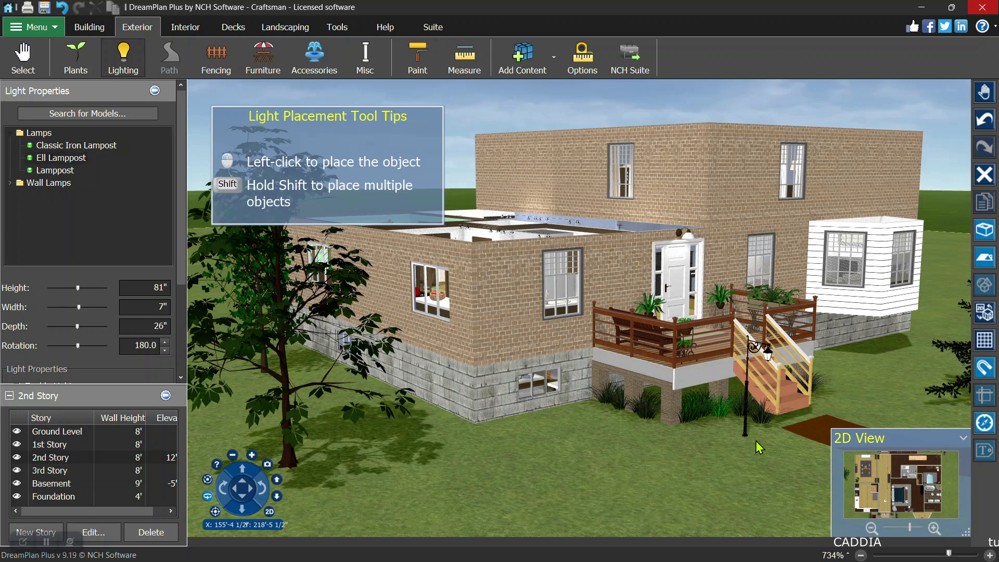
left_click(56, 165)
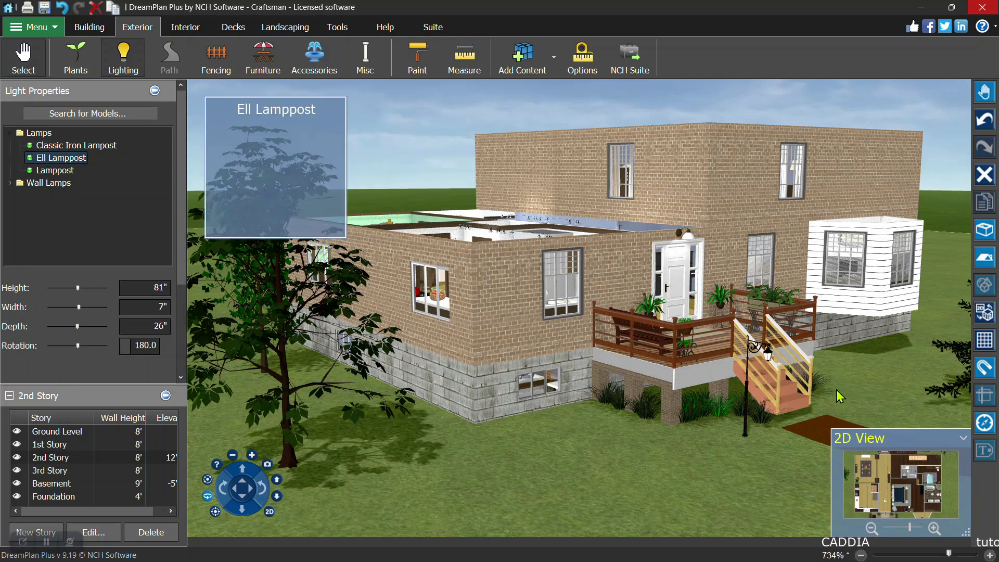
left_click(838, 410)
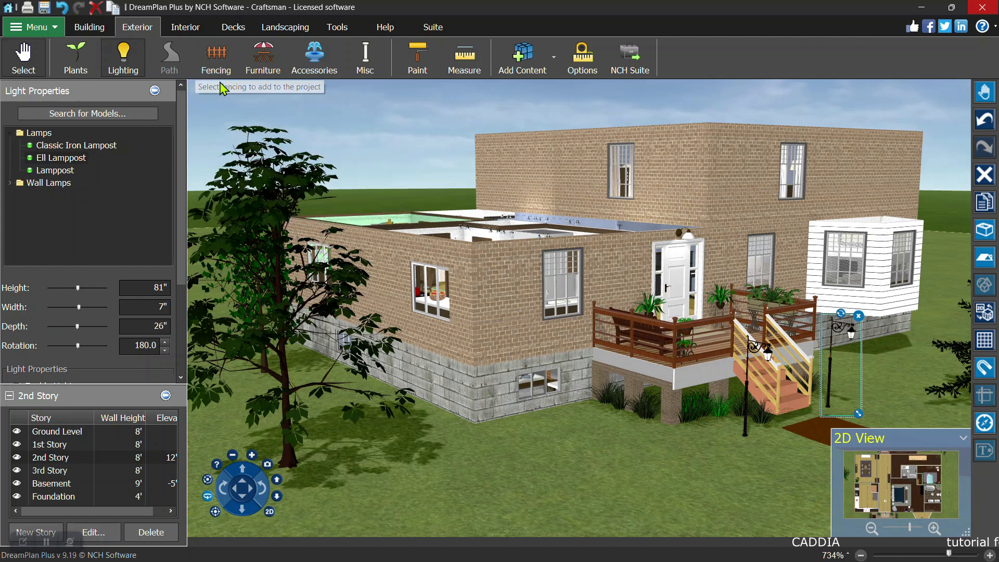
Examine the furnished rooms from above and the front deck, along with the interior cabinet models and deck tools.
left_click(184, 32)
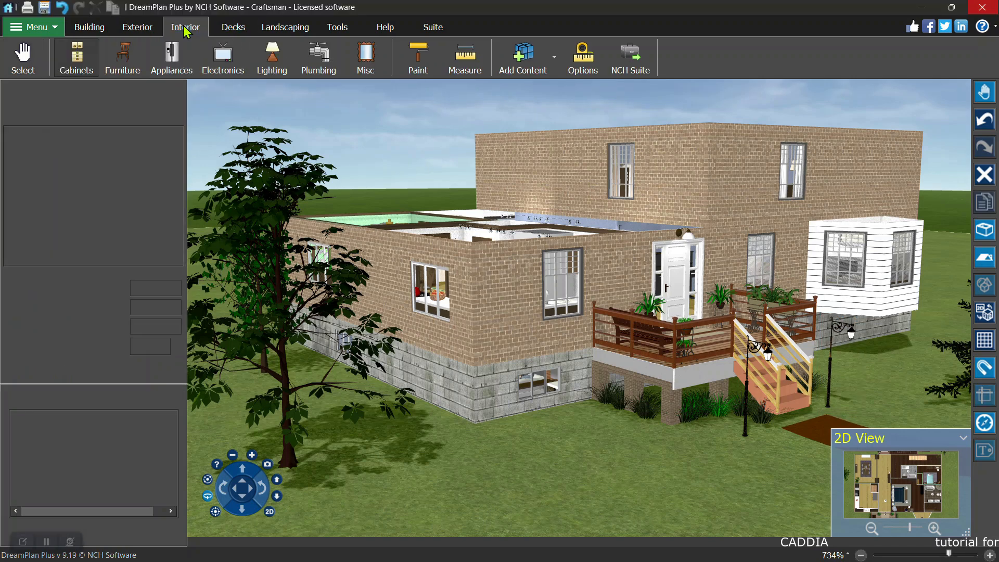
scroll(500, 273, "up", 5)
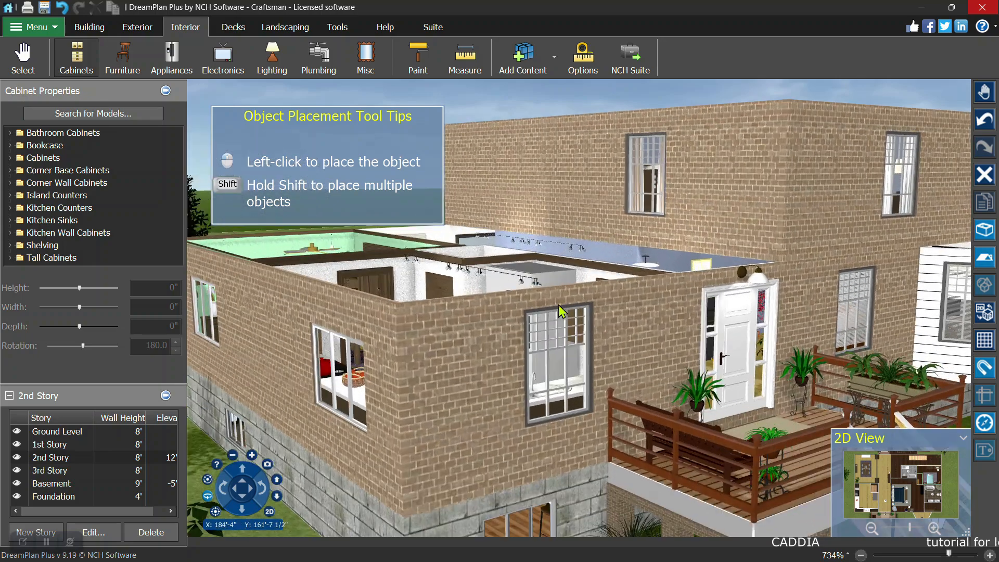
left_click_drag(558, 305, 590, 483)
scroll(564, 291, "up", 2)
scroll(582, 475, "up", 5)
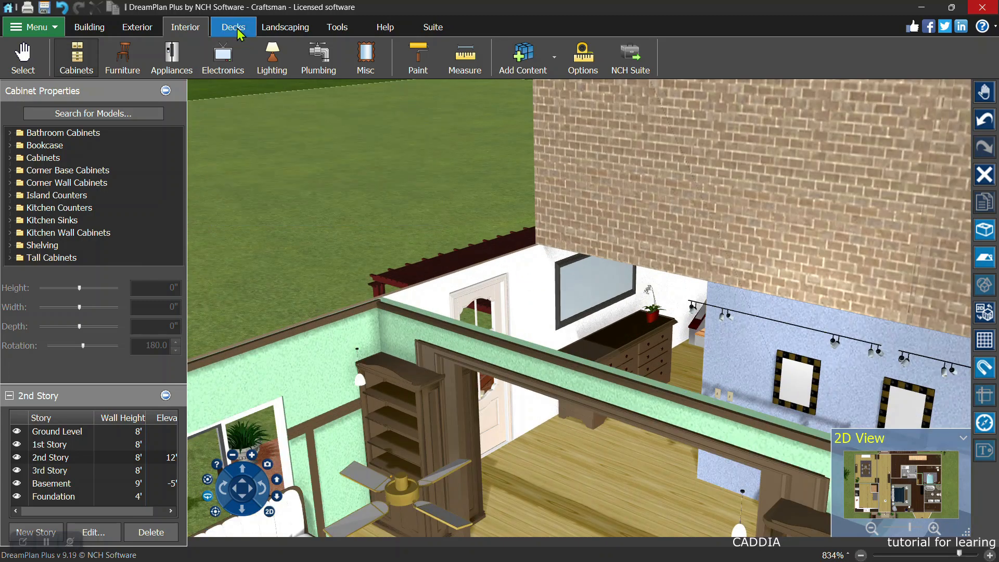
left_click(234, 28)
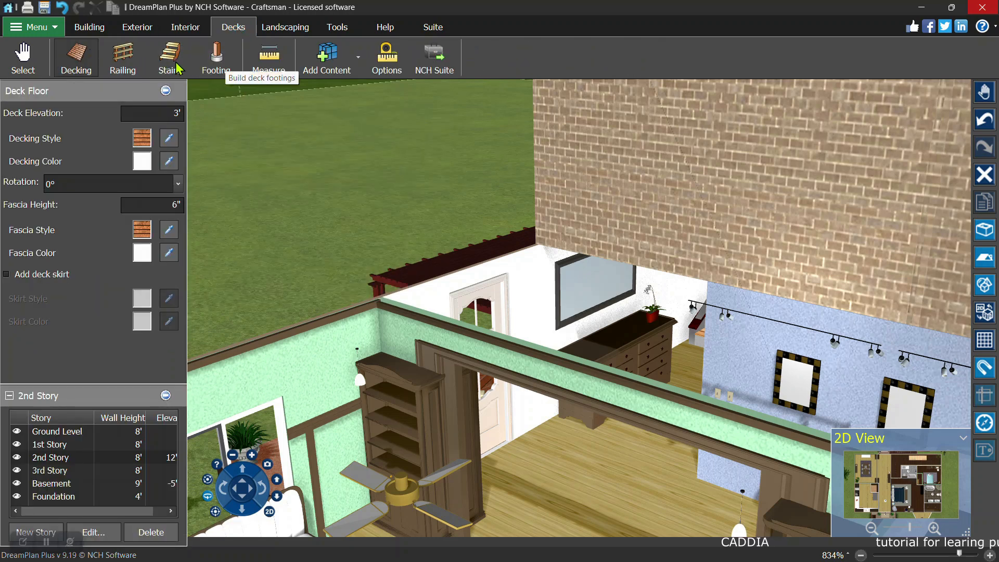
scroll(359, 208, "down", 7)
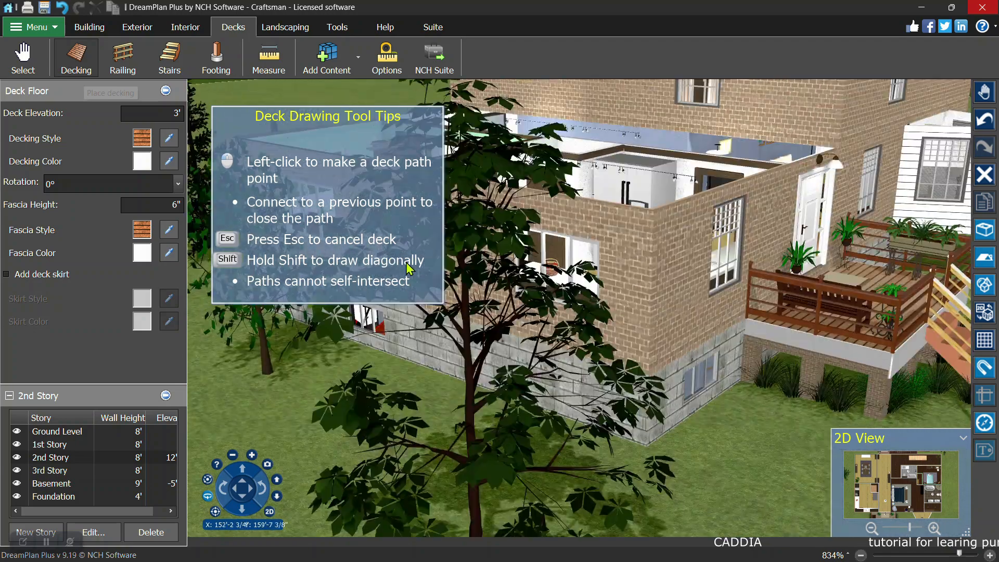
right_click_drag(408, 268, 507, 313)
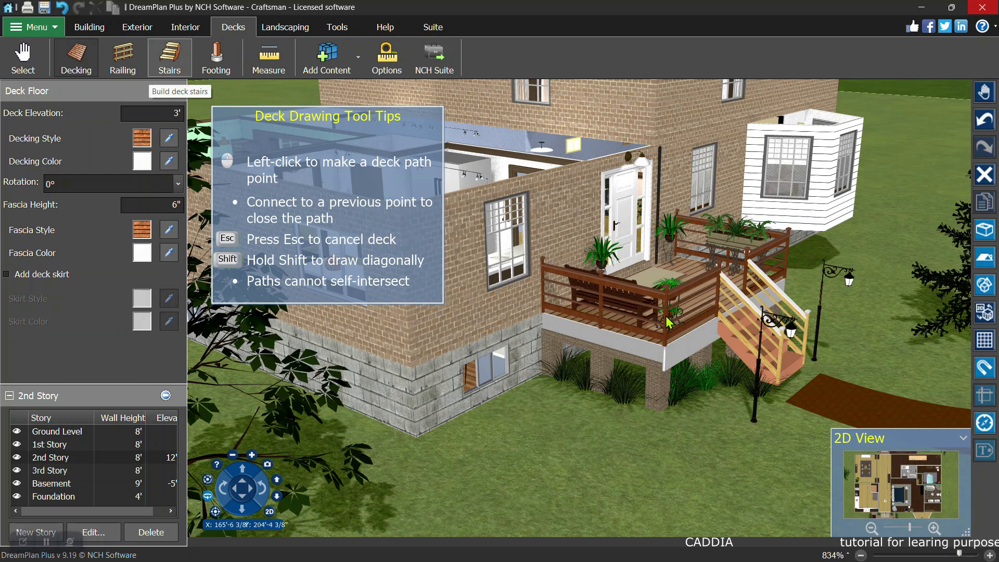
Raise the terrain of the open lawn beyond the bay window, using a brush radius of 342 1/2" and a magnitude of 84.
left_click(277, 30)
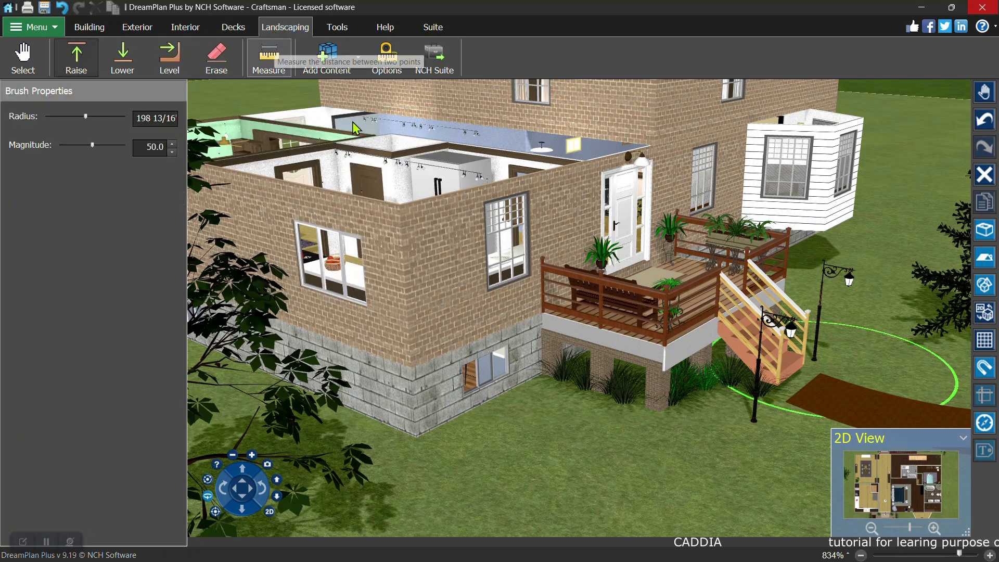
mouse_move(541, 255)
right_mouse_down()
mouse_move(592, 281)
mouse_move(625, 268)
mouse_move(624, 210)
mouse_move(605, 179)
mouse_move(522, 164)
right_mouse_up()
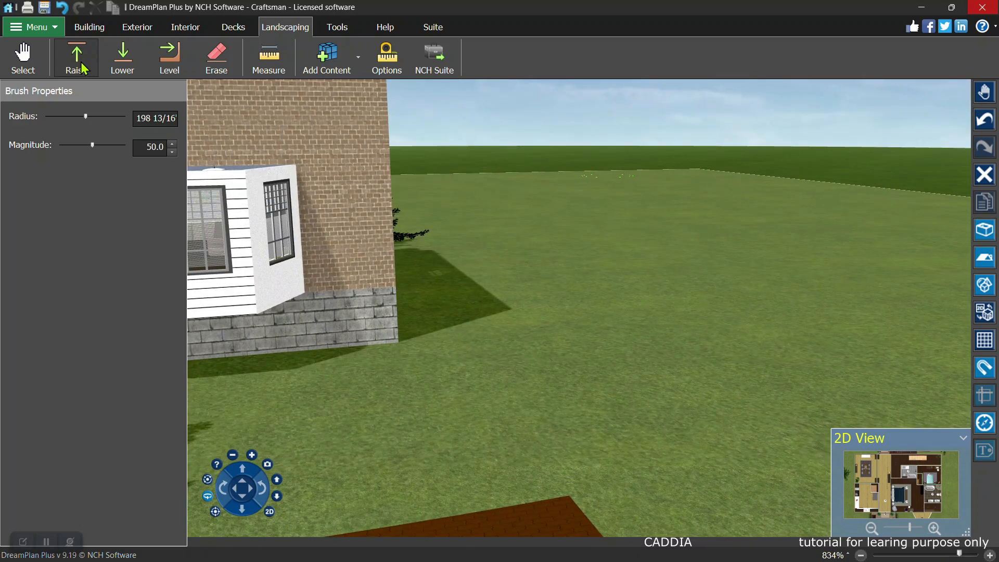
left_click_drag(94, 145, 103, 116)
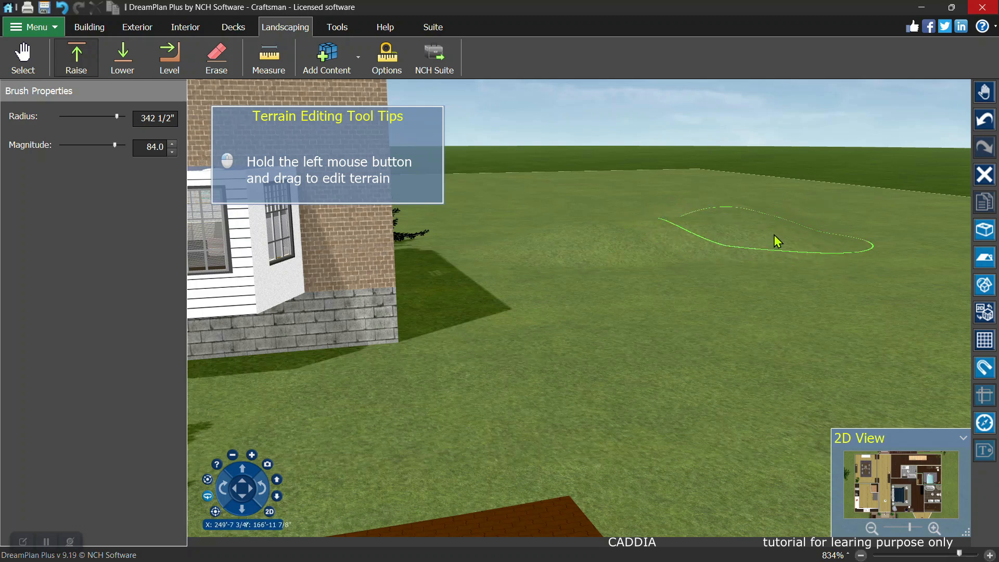
mouse_move(807, 241)
left_mouse_down()
mouse_move(738, 237)
mouse_move(695, 254)
left_mouse_up()
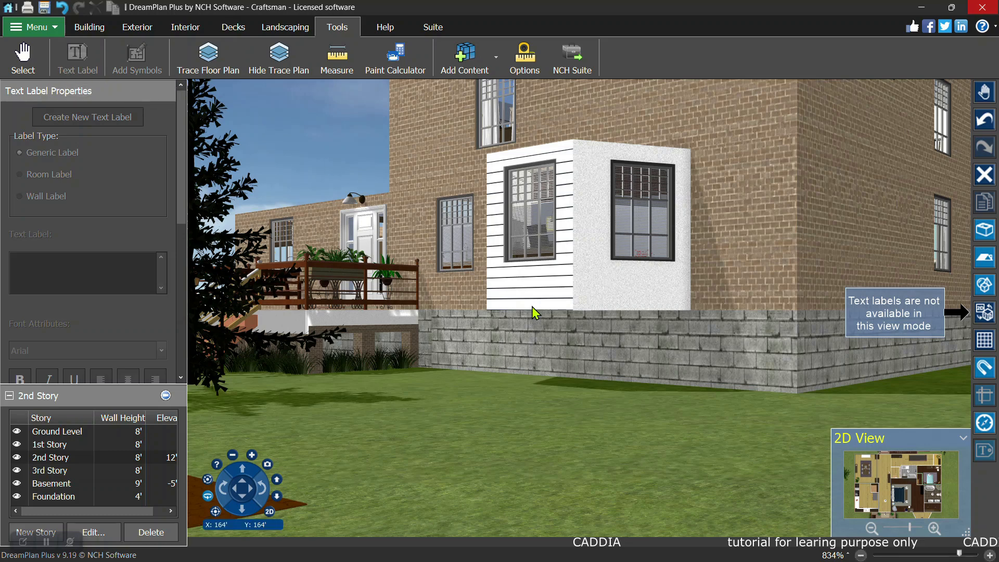
Examine the rear of the house with its pergola patio, and browse the window models, including French Single Vent.
left_click_drag(547, 308, 323, 295)
scroll(329, 285, "down", 2)
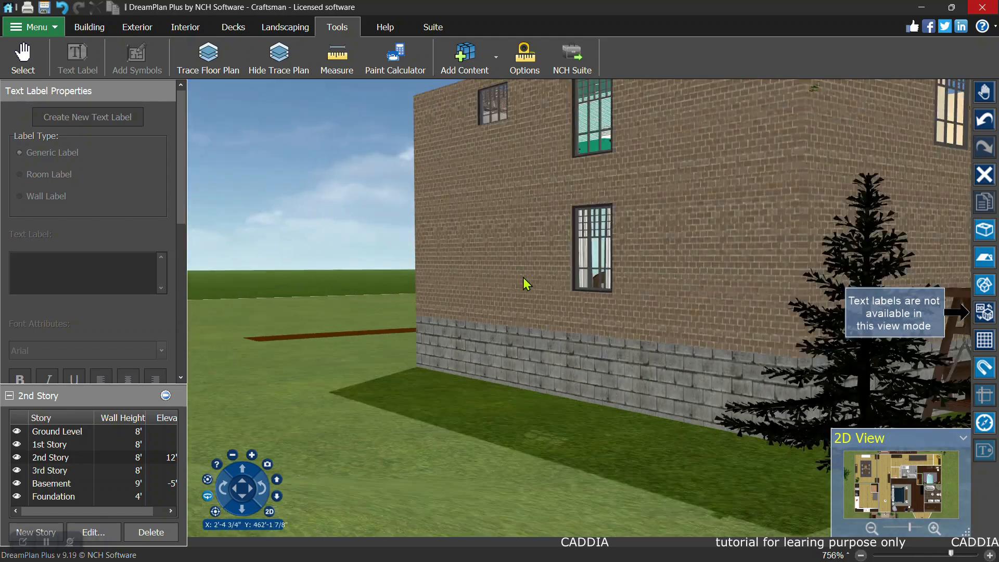
left_click_drag(523, 276, 404, 277)
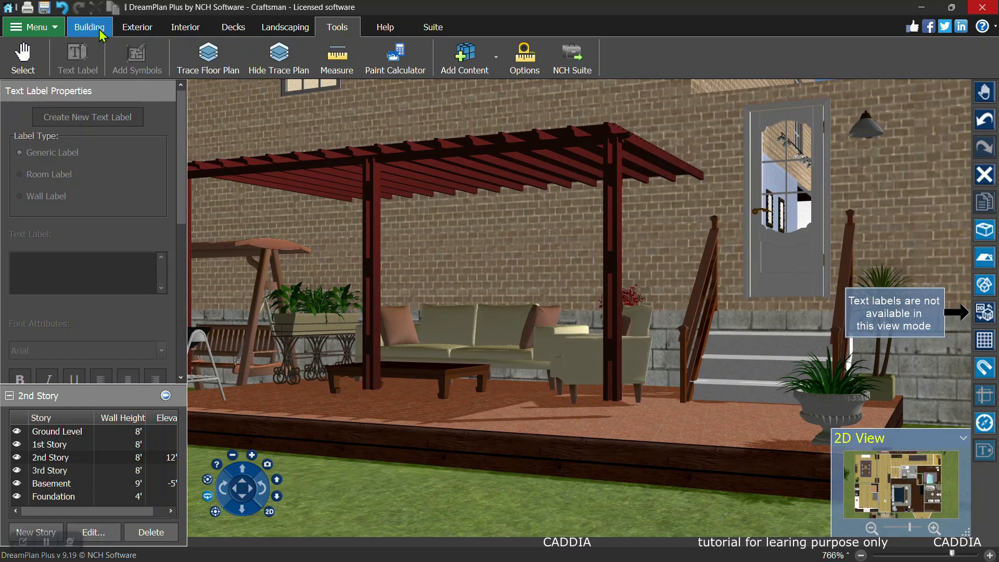
left_click(90, 27)
left_click(297, 60)
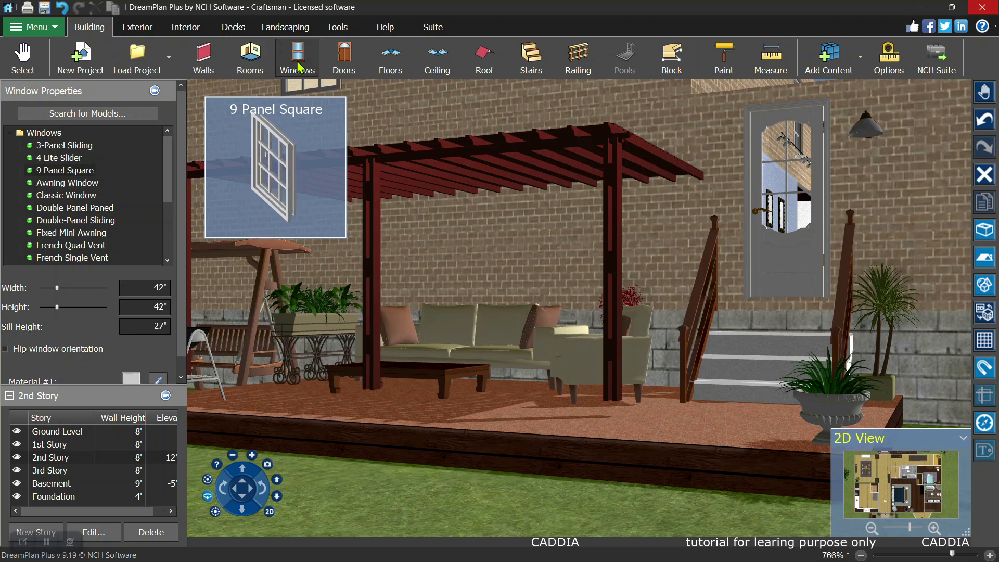
left_click(11, 133)
left_click(11, 133)
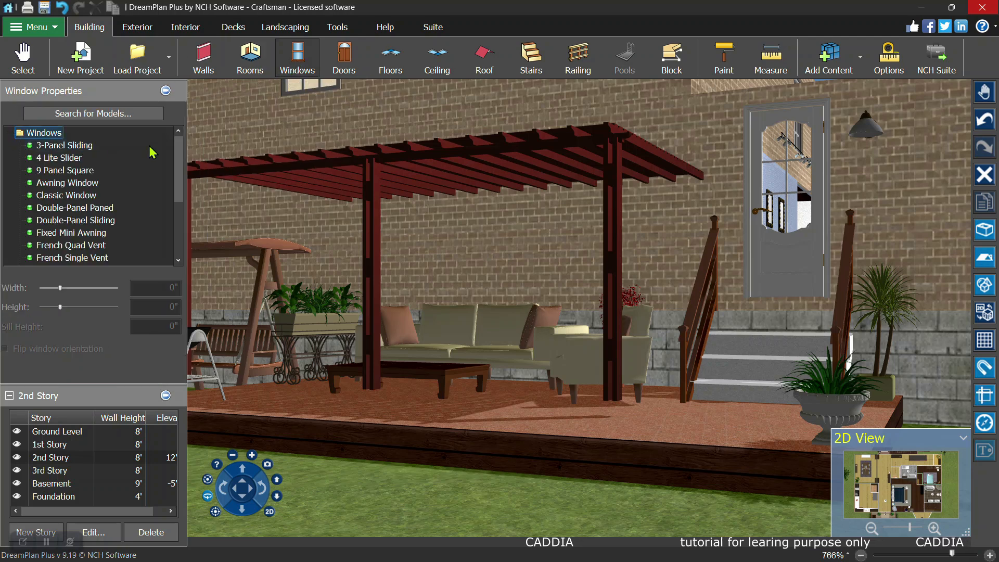
mouse_move(179, 151)
left_mouse_down()
mouse_move(174, 214)
mouse_move(176, 150)
mouse_move(176, 168)
left_mouse_up()
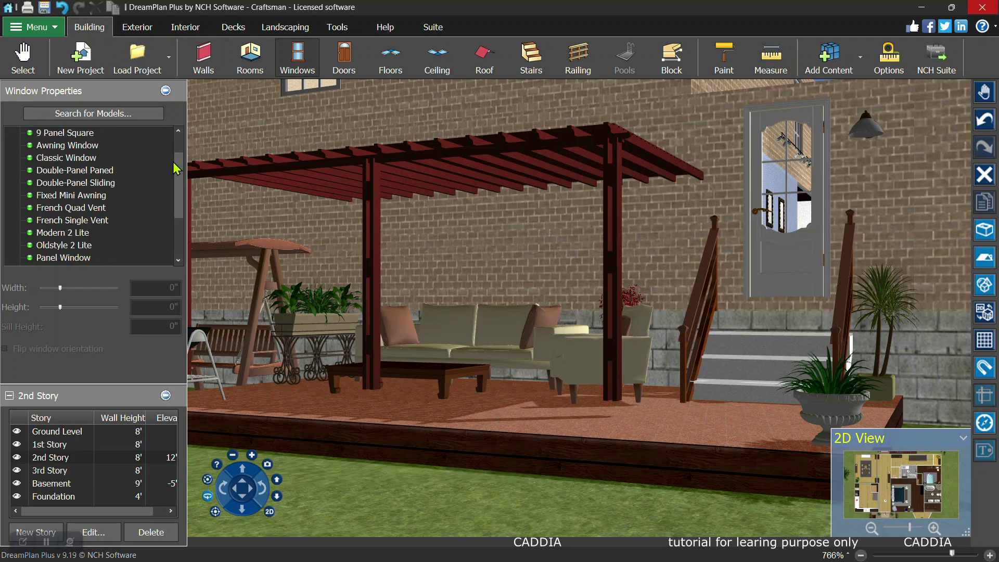
left_click(78, 221)
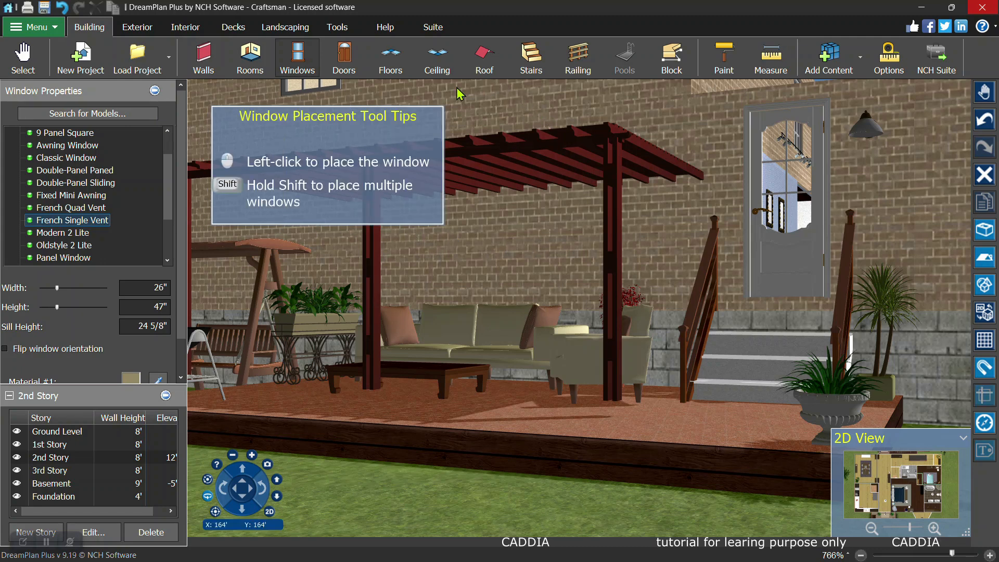
left_click(185, 26)
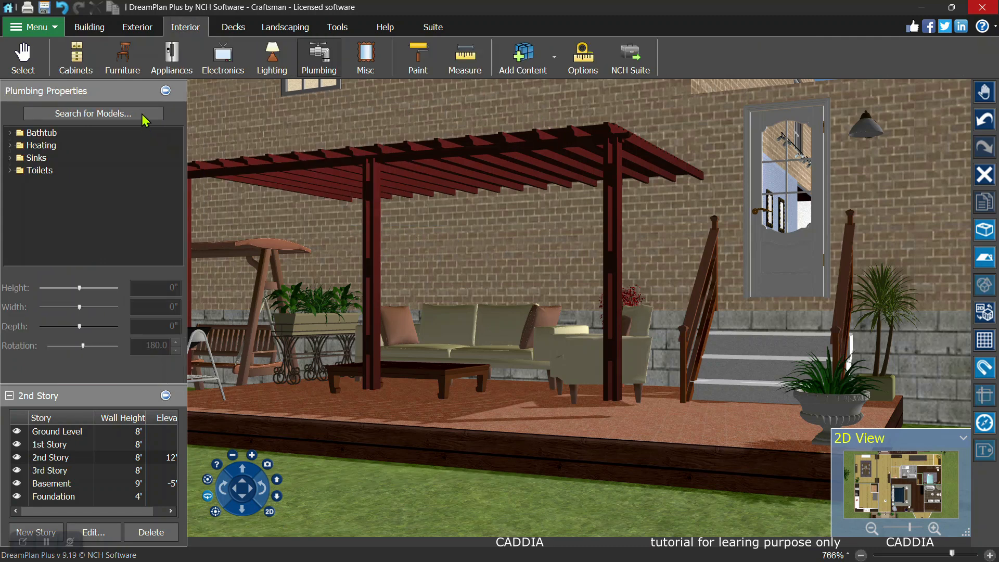
Place an Outdoor Armchair on the lawn in front of the patio, 60" high, 48" wide and 39" deep, rotated to 300.
left_click(137, 27)
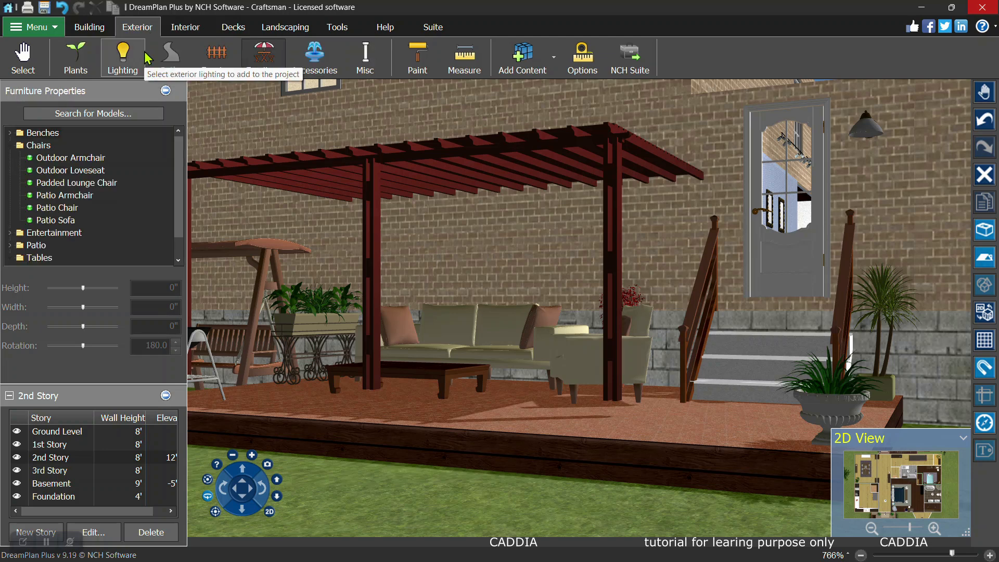
left_click(255, 57)
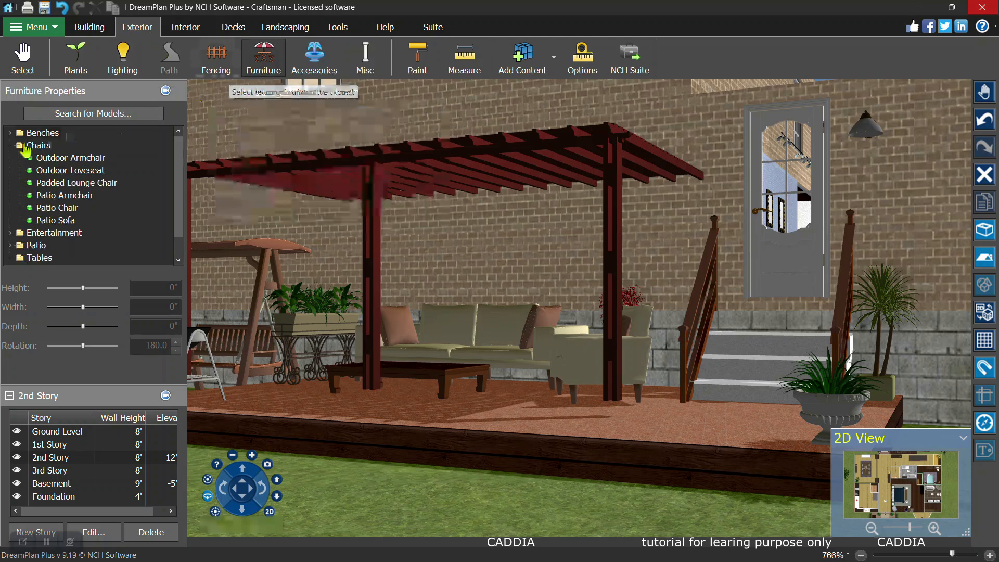
left_click(68, 158)
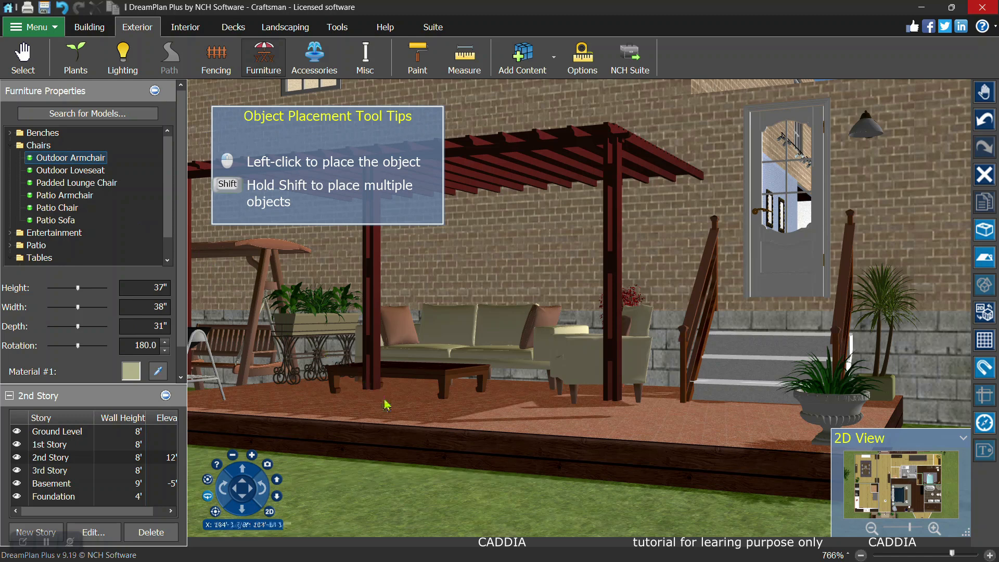
scroll(402, 479, "down", 1)
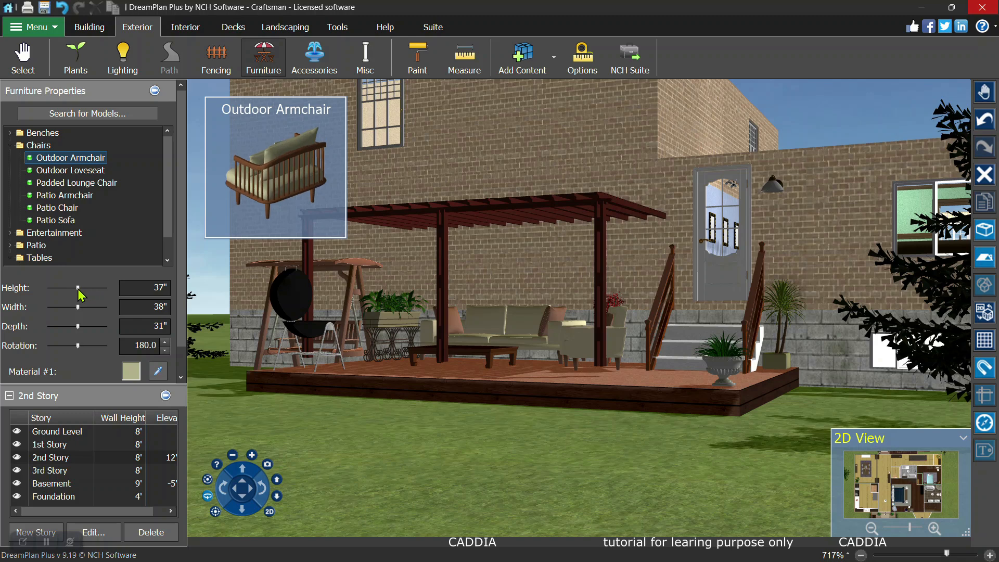
left_click_drag(78, 289, 83, 288)
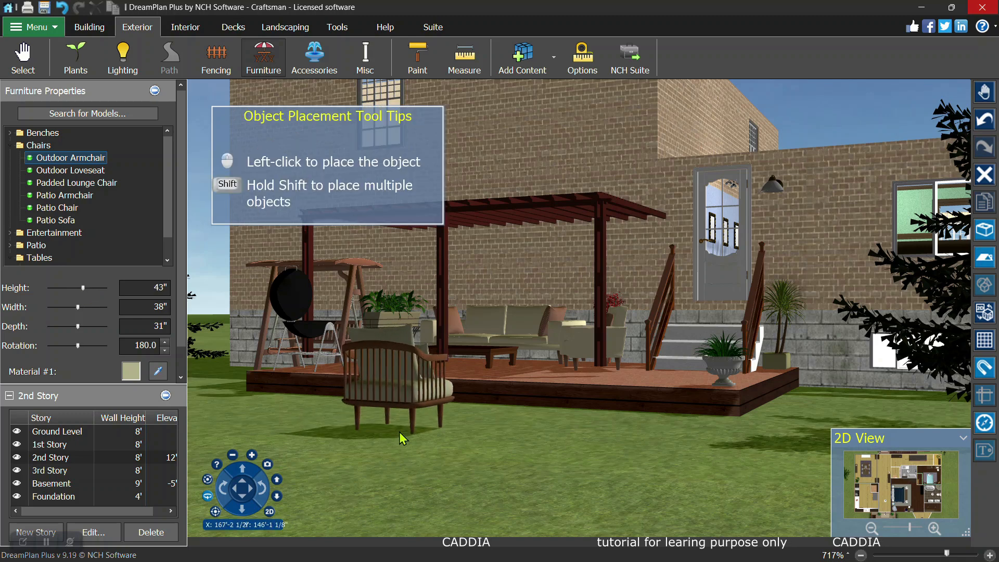
left_click_drag(86, 290, 92, 290)
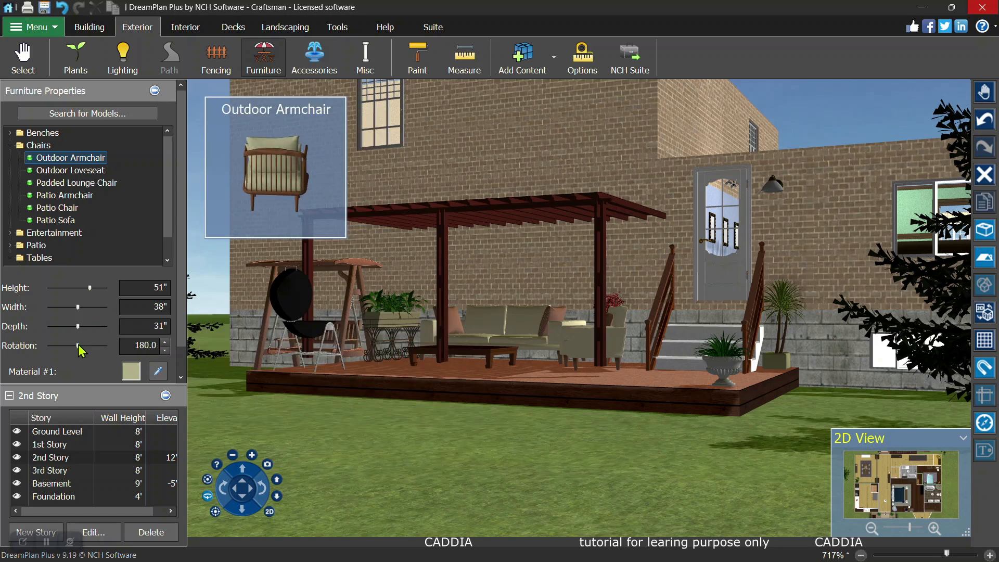
left_click_drag(78, 345, 107, 346)
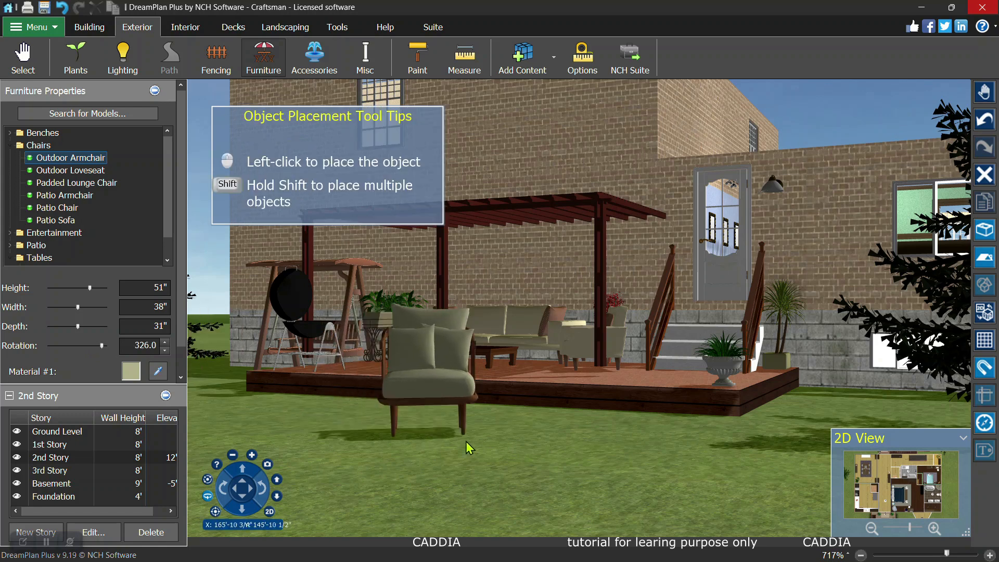
left_click(552, 448)
left_click_drag(90, 350, 97, 349)
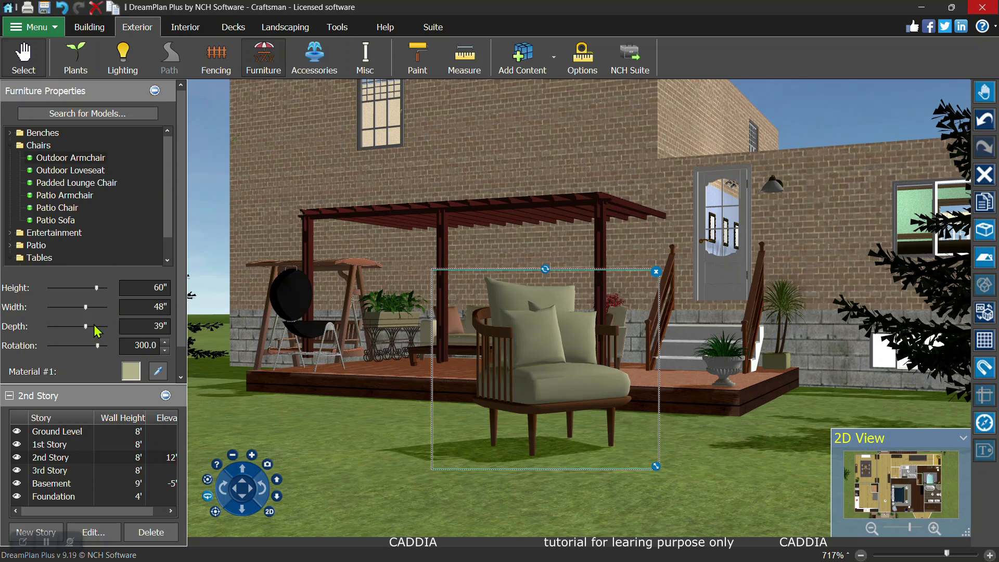
Set the lawn armchair's depth to 61" and its width to 55".
left_click_drag(87, 327, 120, 340)
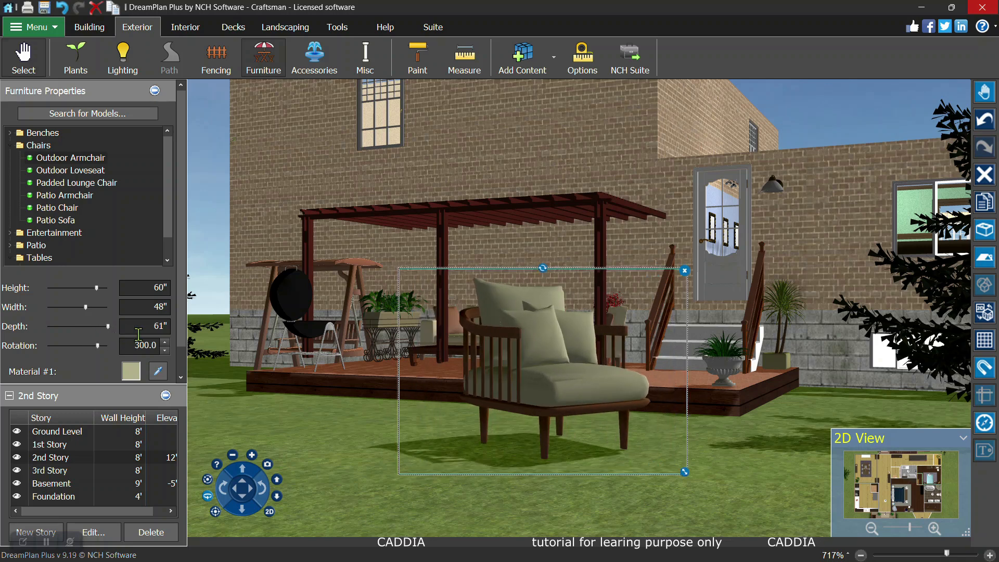
left_click_drag(94, 314, 121, 317)
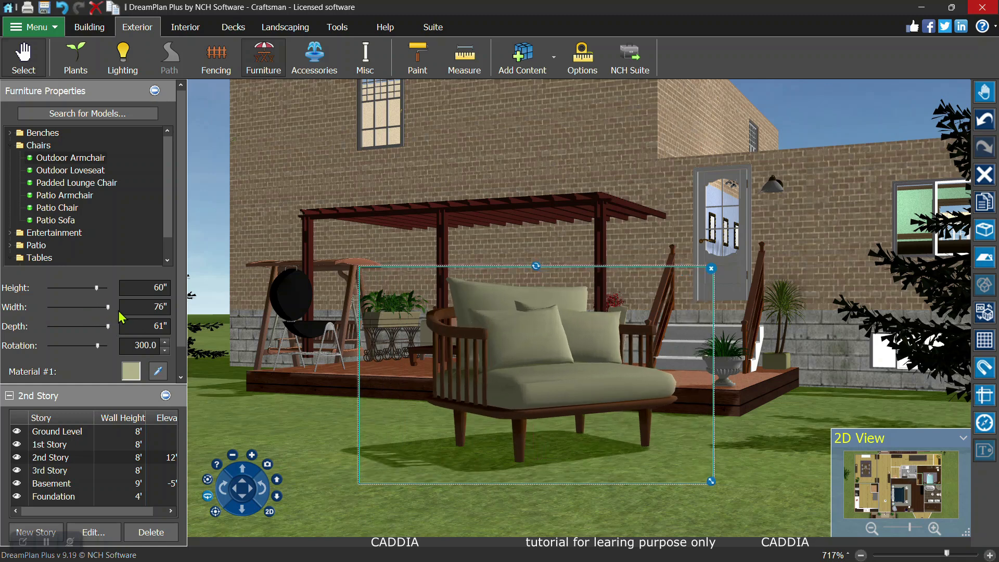
left_click(89, 307)
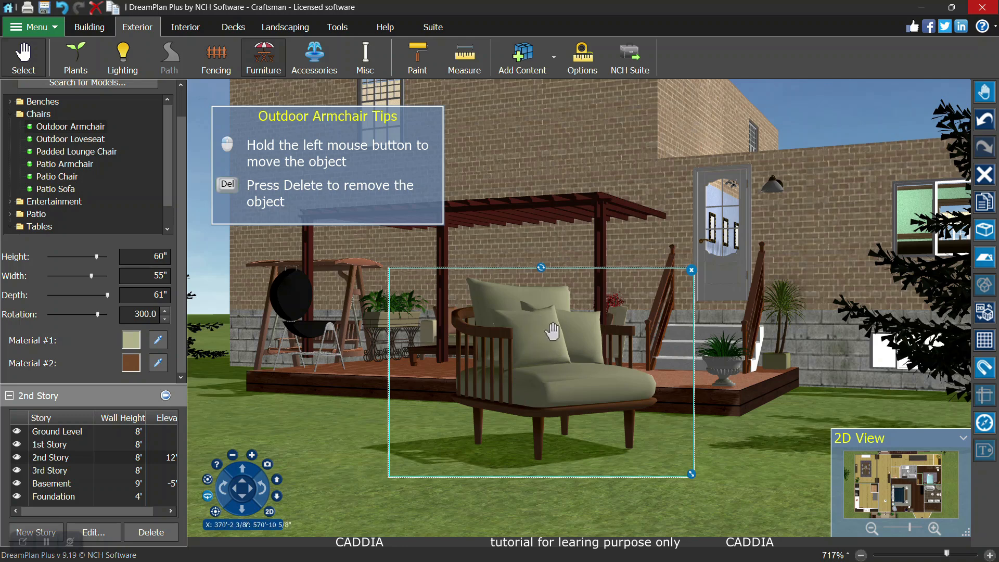
Recolor the lawn armchair's cushions, Material #1, to a pale yellow with hue 44.
left_click(131, 340)
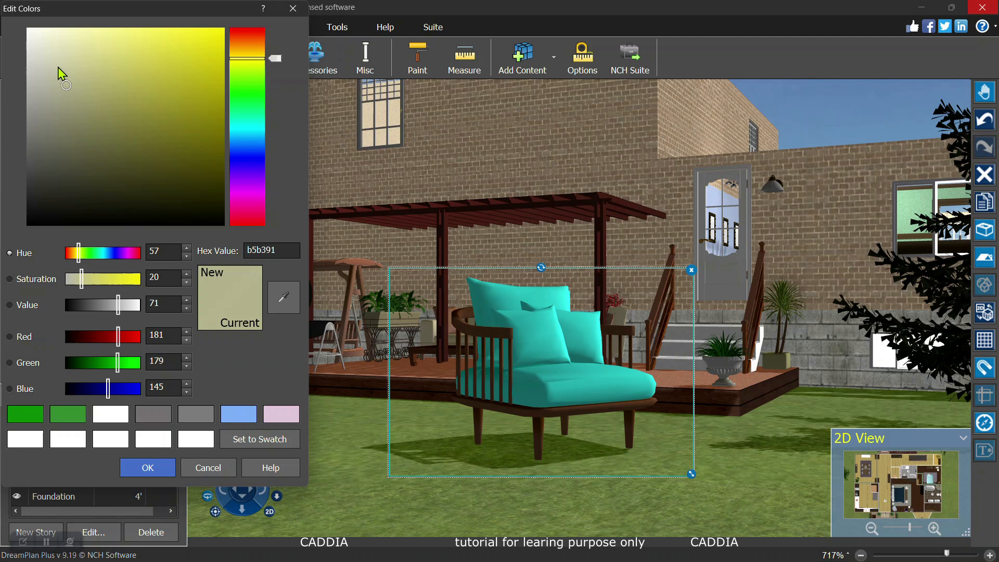
left_click_drag(80, 63, 98, 52)
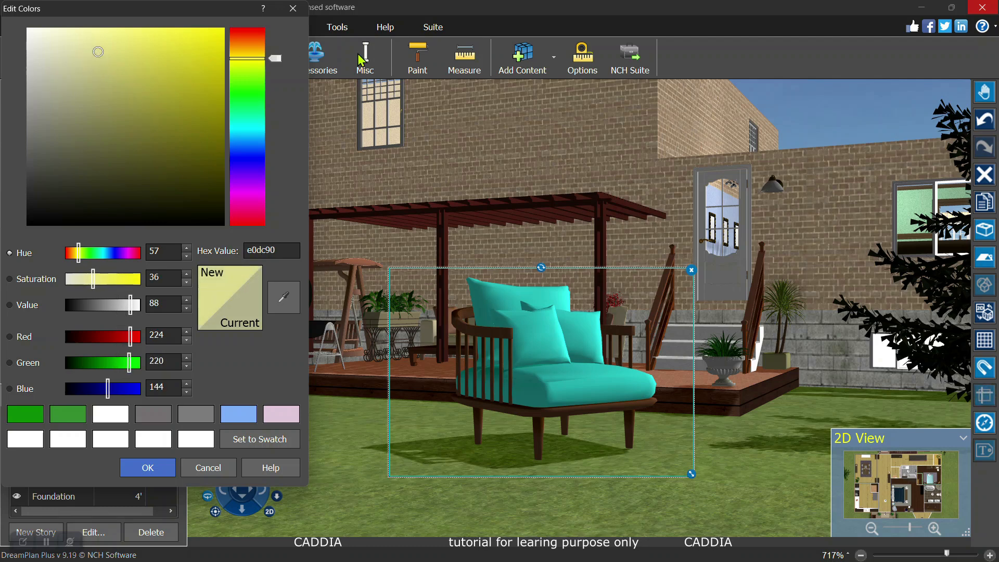
left_click_drag(248, 57, 250, 51)
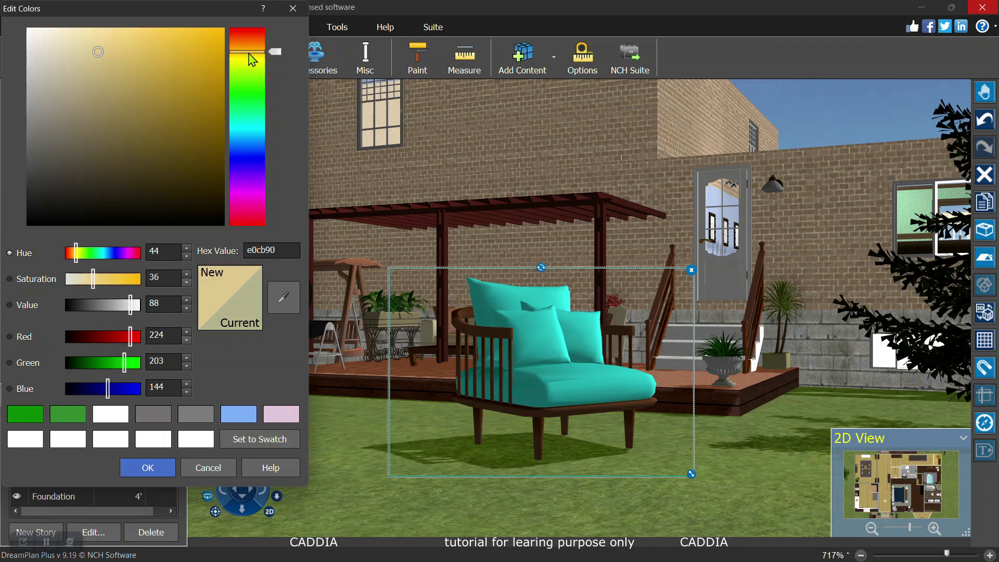
left_click(111, 40)
left_click(141, 470)
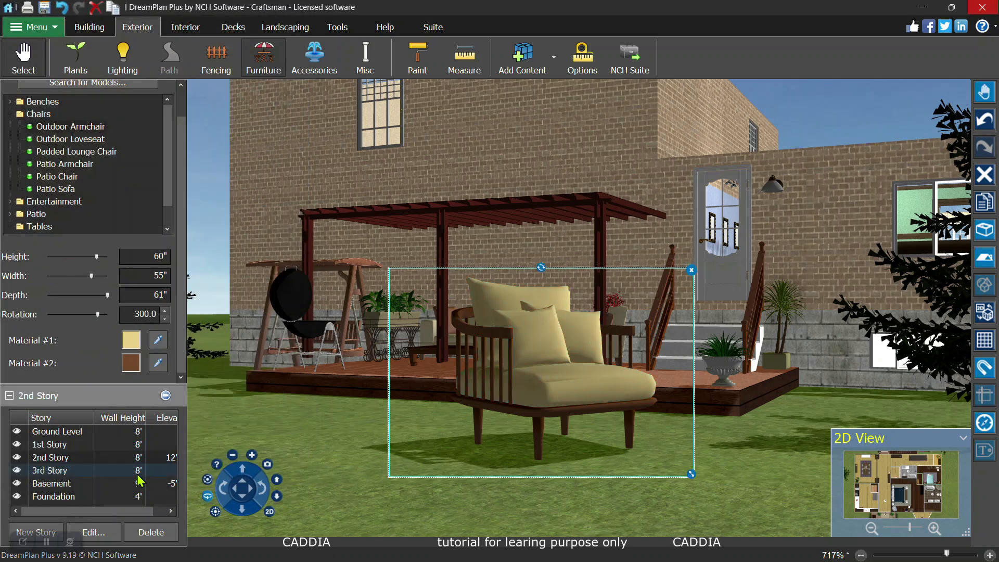
Recolor the armchair's wooden frame, Material #2, to dark brown with hex value 472e1c.
left_click(139, 364)
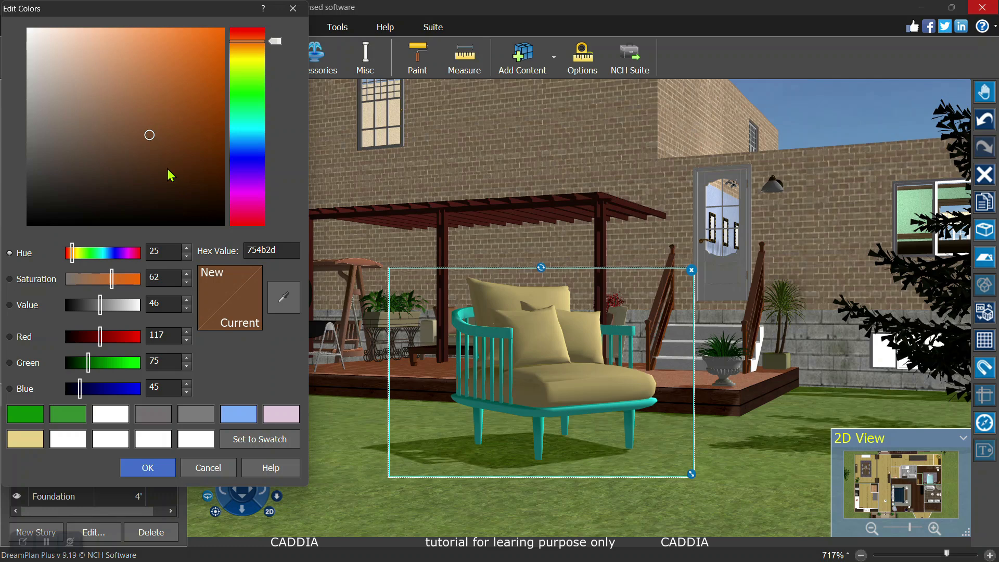
left_click(149, 172)
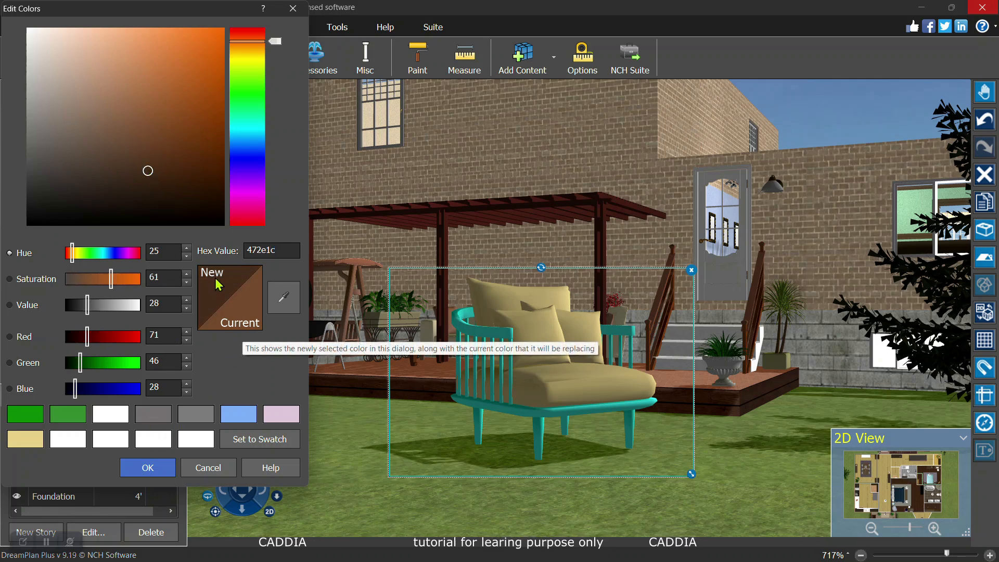
left_click(147, 468)
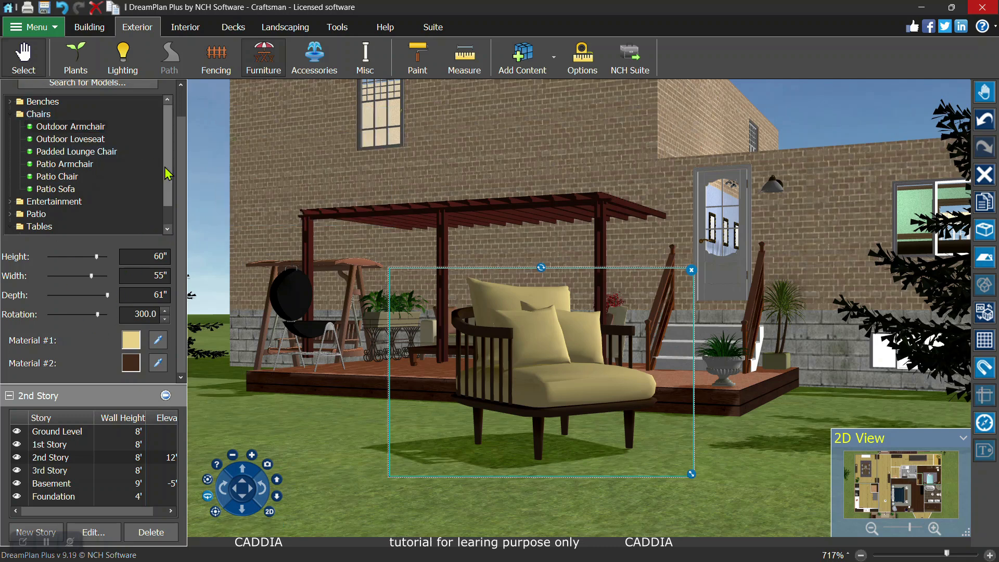
scroll(185, 137, "up", 1)
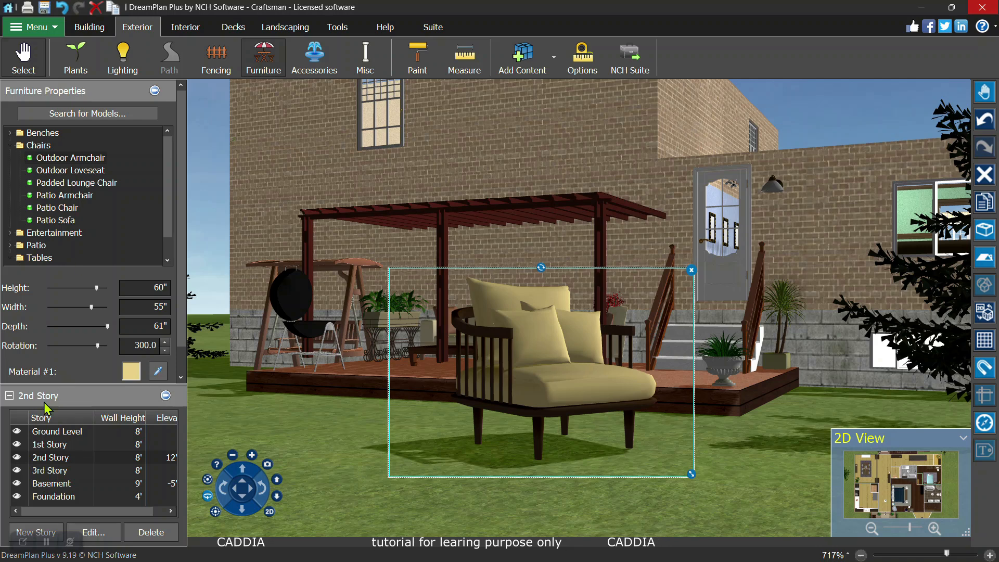
Examine the front of the house and its levels, showing the Basement, 2nd Story, 1st Story and Ground Level one at a time.
right_click_drag(579, 216, 453, 257)
scroll(455, 258, "up", 1)
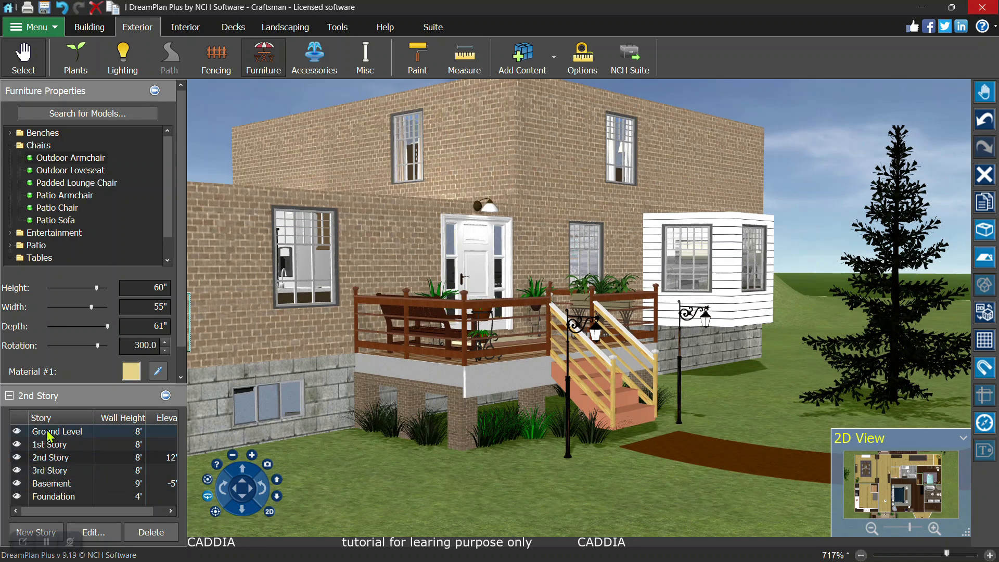
left_click(51, 458)
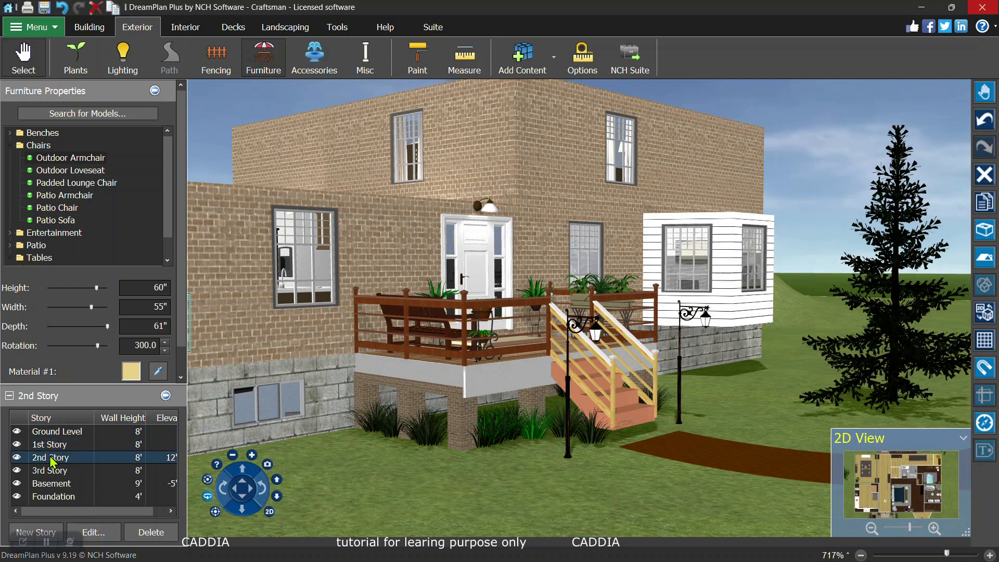
left_click(50, 484)
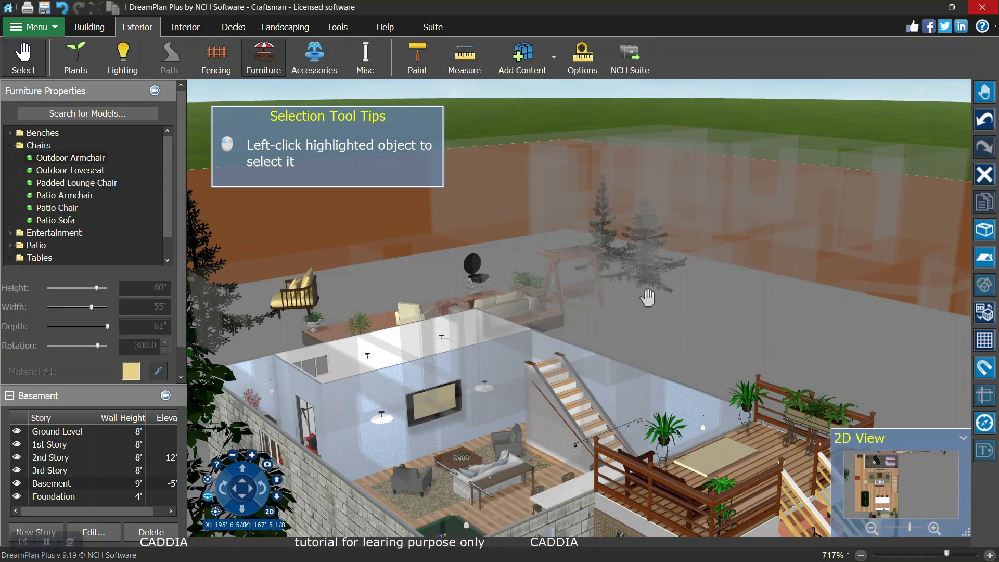
left_click(52, 457)
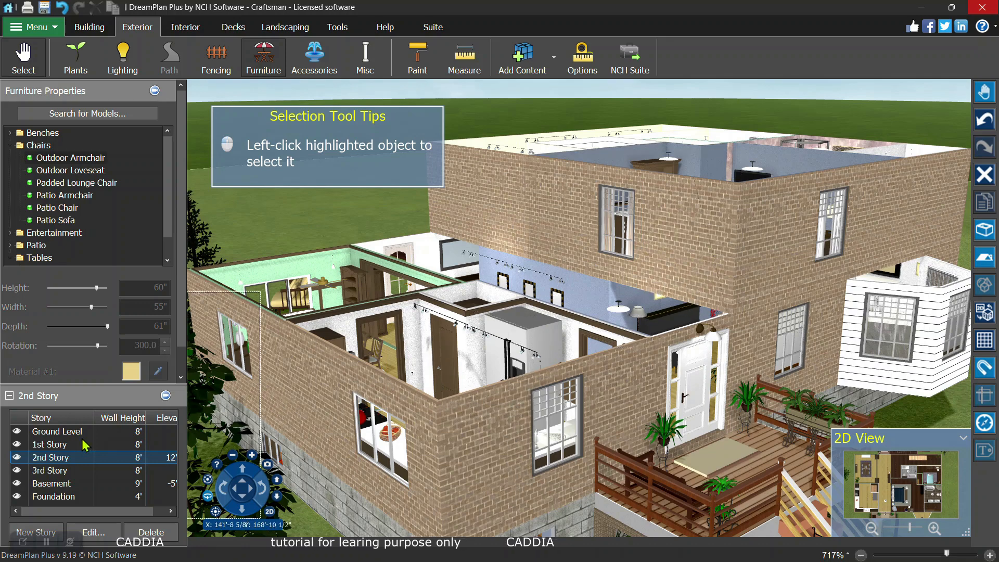
left_click(57, 446)
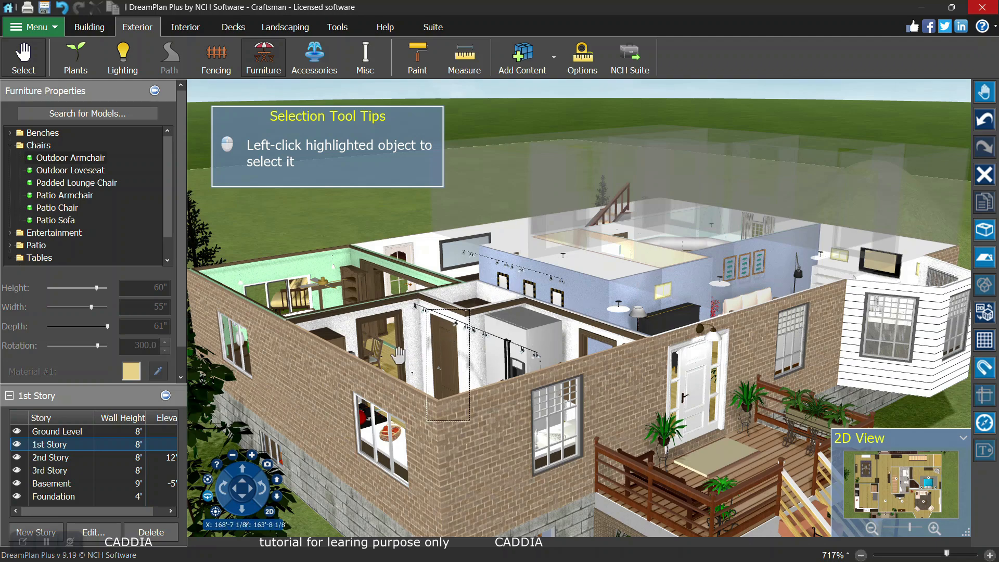
left_click(59, 432)
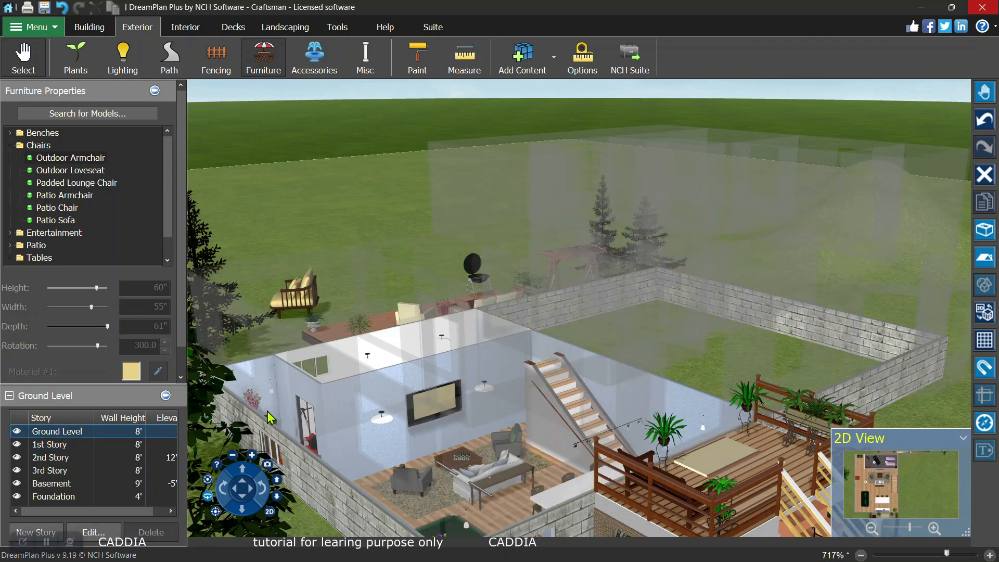
scroll(549, 370, "down", 2)
middle_click_drag(603, 418, 560, 393)
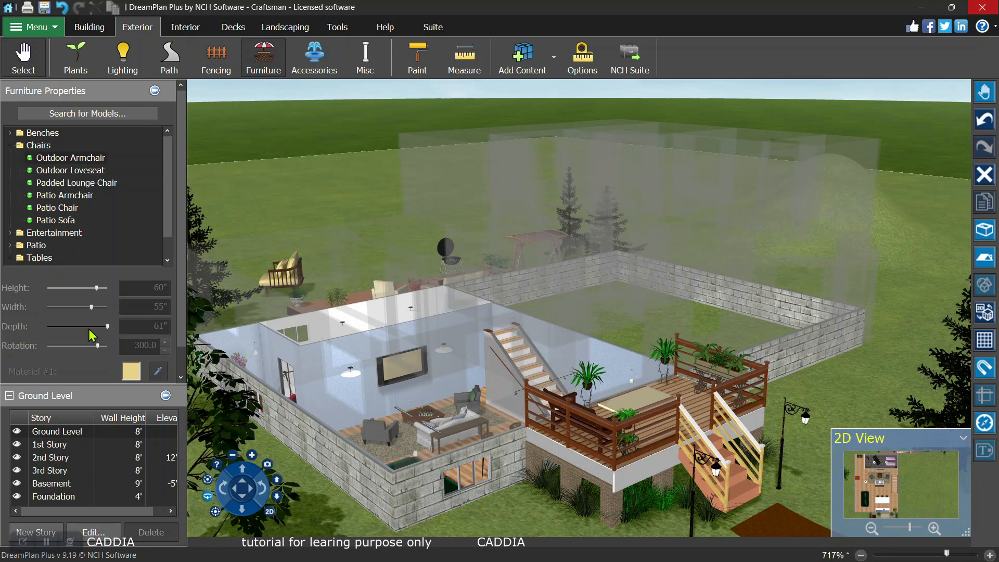
Examine the furnished Basement from several angles, and set the 3rd Story's wall height to 10'.
left_click(59, 485)
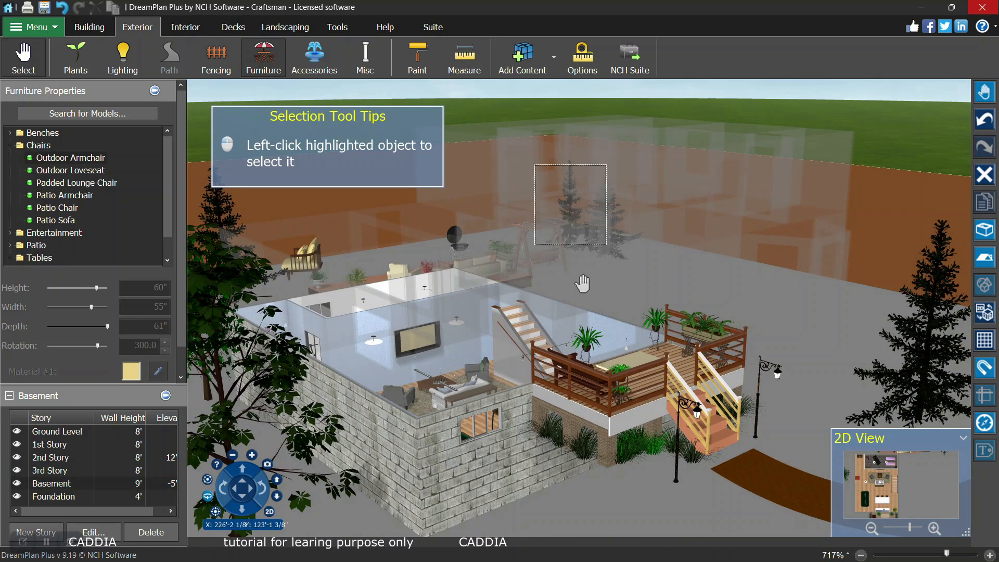
middle_click_drag(569, 314, 587, 314)
key("Left")
key("Up")
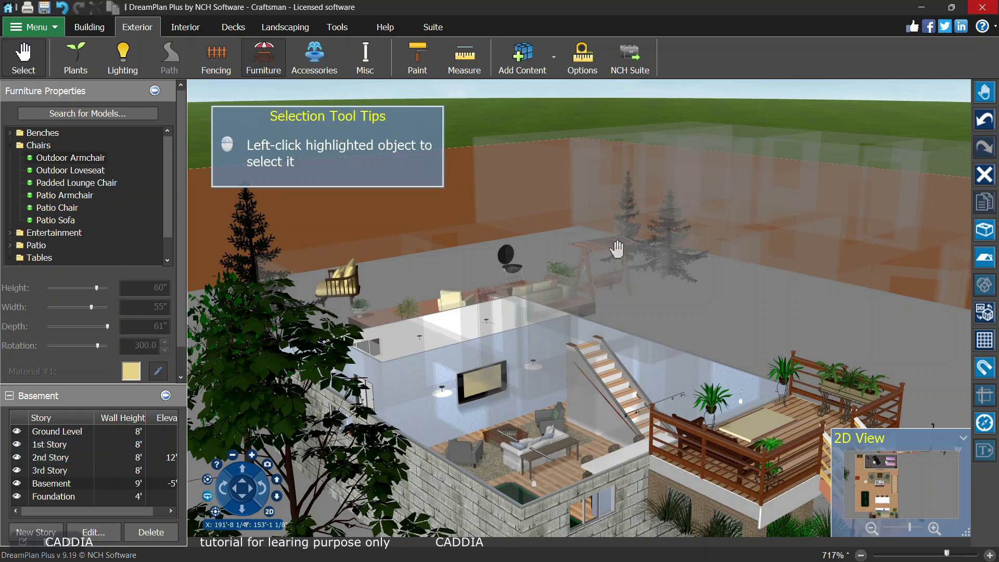
key("Right")
right_click_drag(569, 308, 562, 331)
left_click(38, 456)
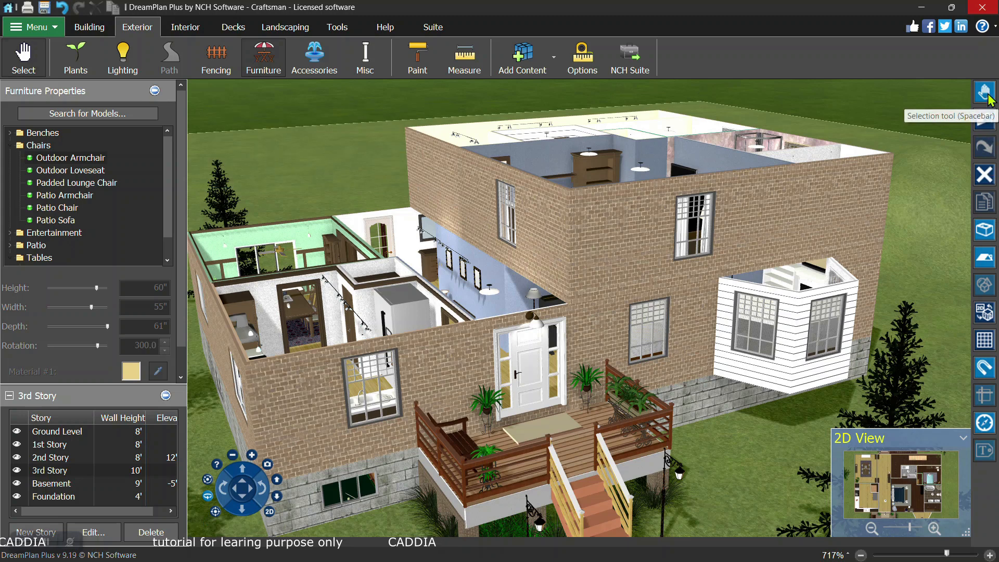
Place an Outdoor Armchair, 51" high, 38" wide and 31" deep, on the front lawn beside the deck stairs.
left_click(823, 155)
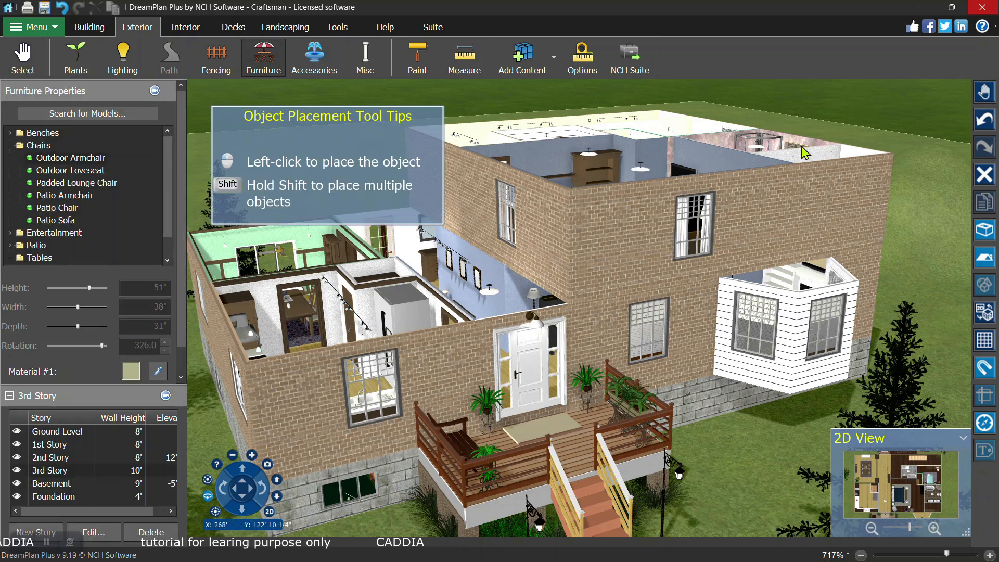
left_click(667, 316)
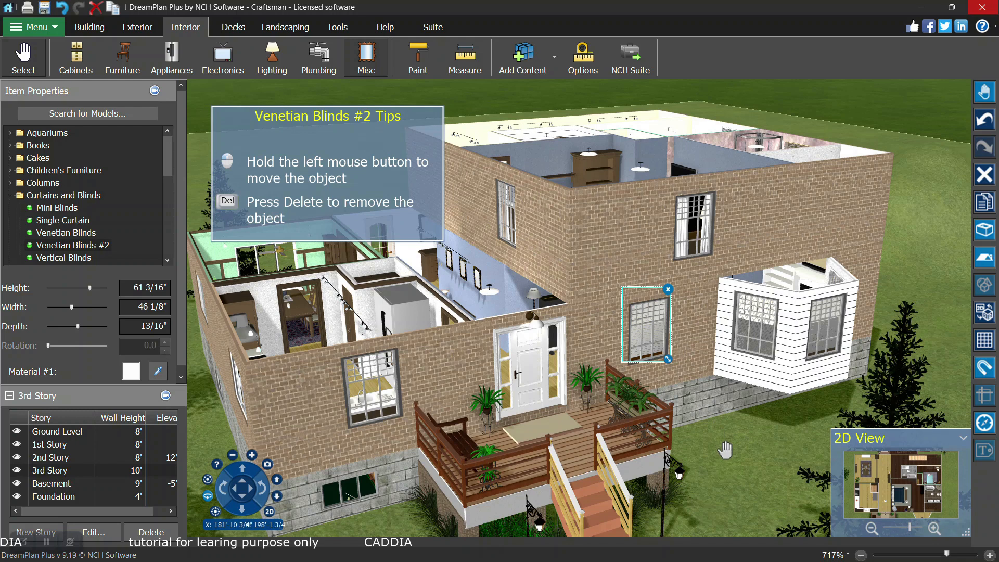
left_click(742, 442)
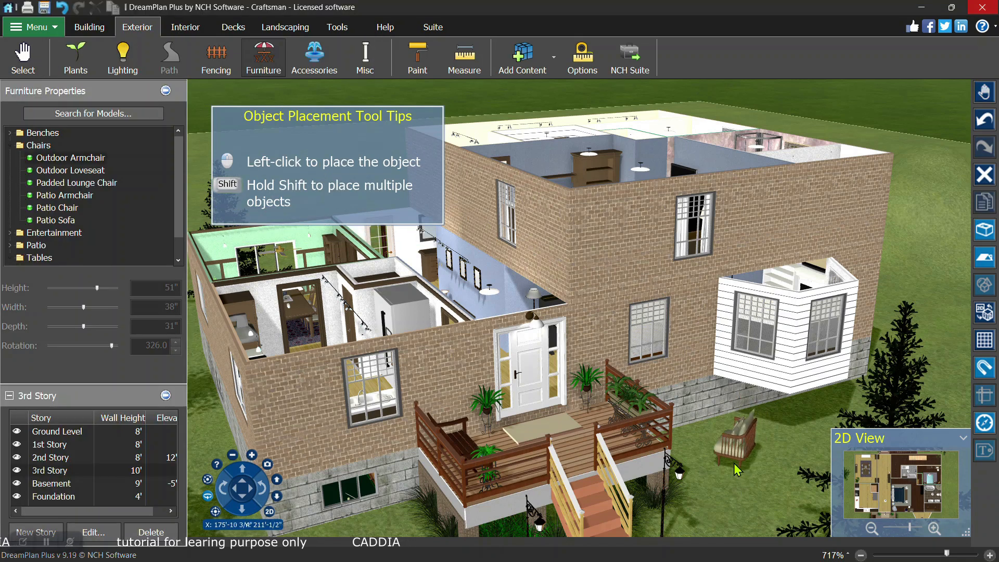
key("Escape")
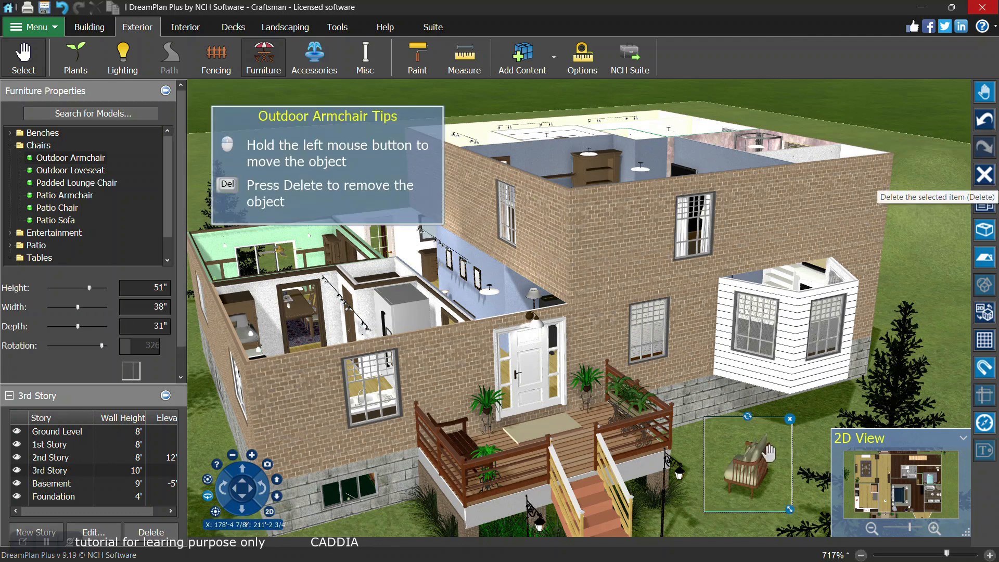
Delete the armchair on the front lawn, and undo the deletion.
left_click(983, 177)
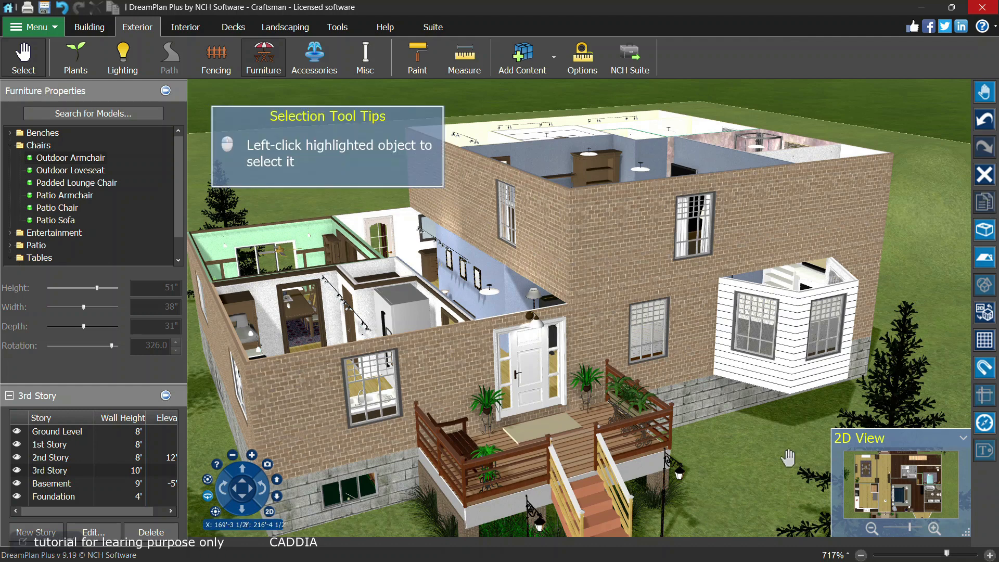
left_click(986, 132)
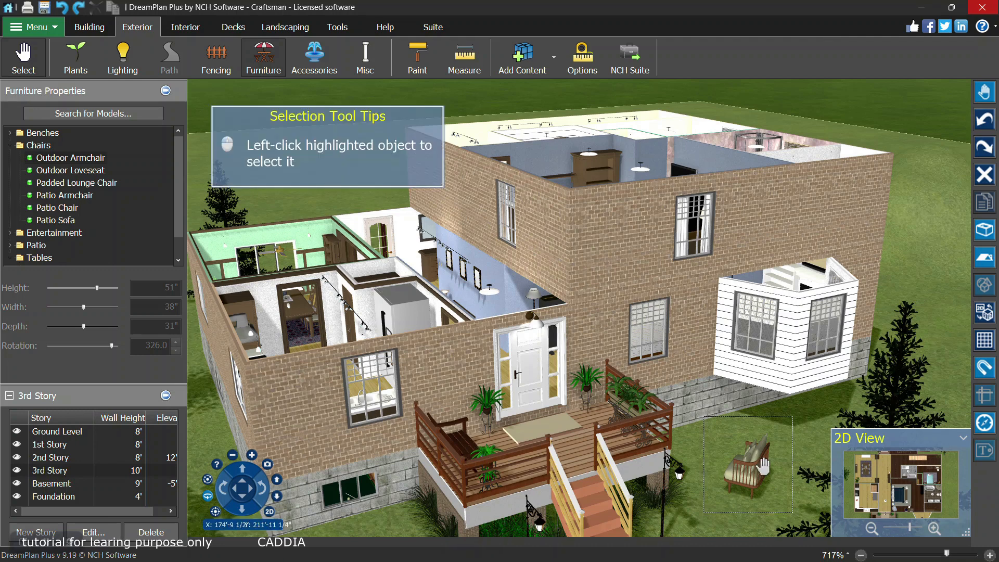
Duplicate the front-lawn armchair, place the copy below the bay window and rotate it to face away from the house.
left_click(746, 465)
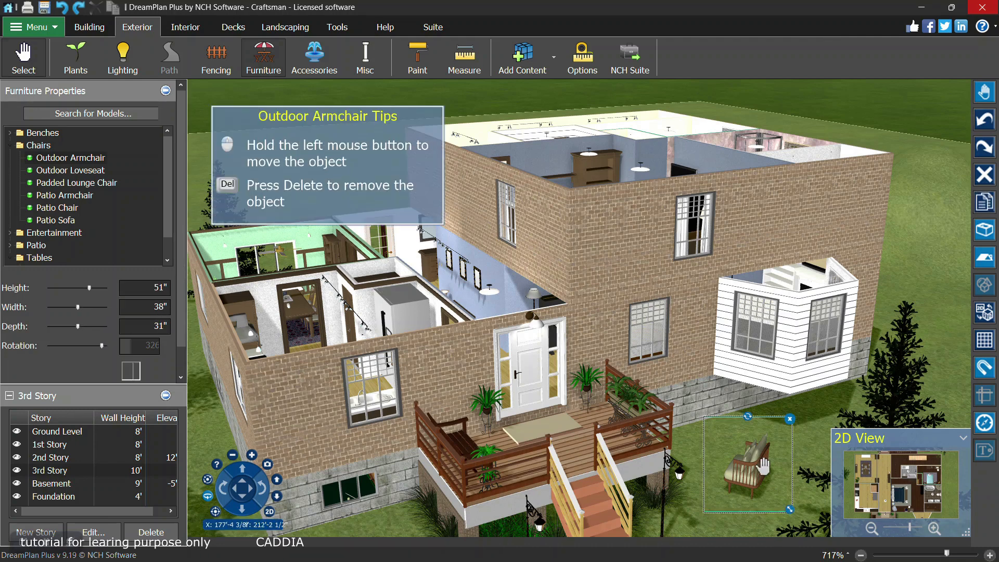
left_click(984, 203)
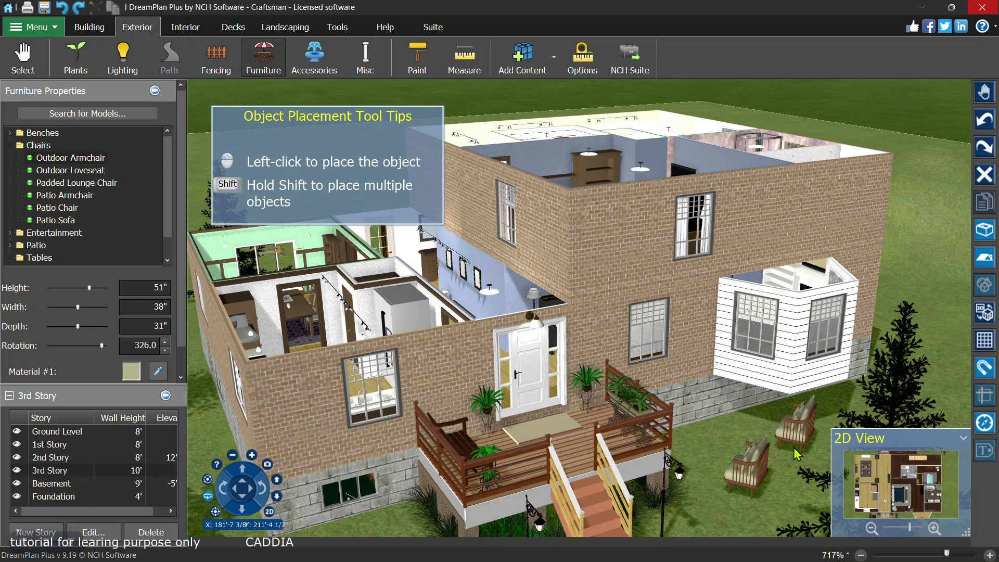
left_click(794, 454)
left_click_drag(791, 389, 758, 425)
Rotate the original front-lawn armchair to 147 and move it closer to the deck.
left_click(744, 461)
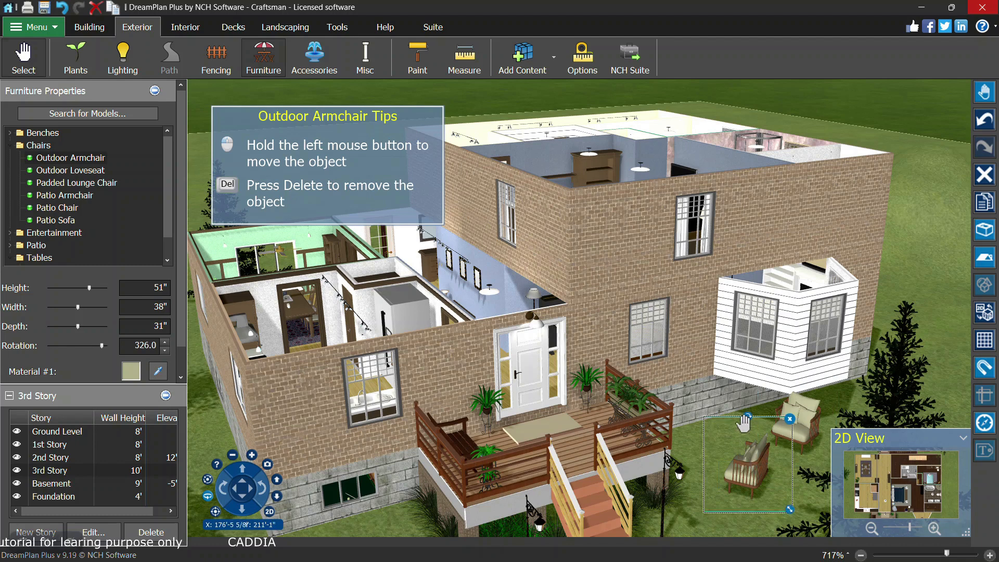
left_click_drag(751, 416, 752, 525)
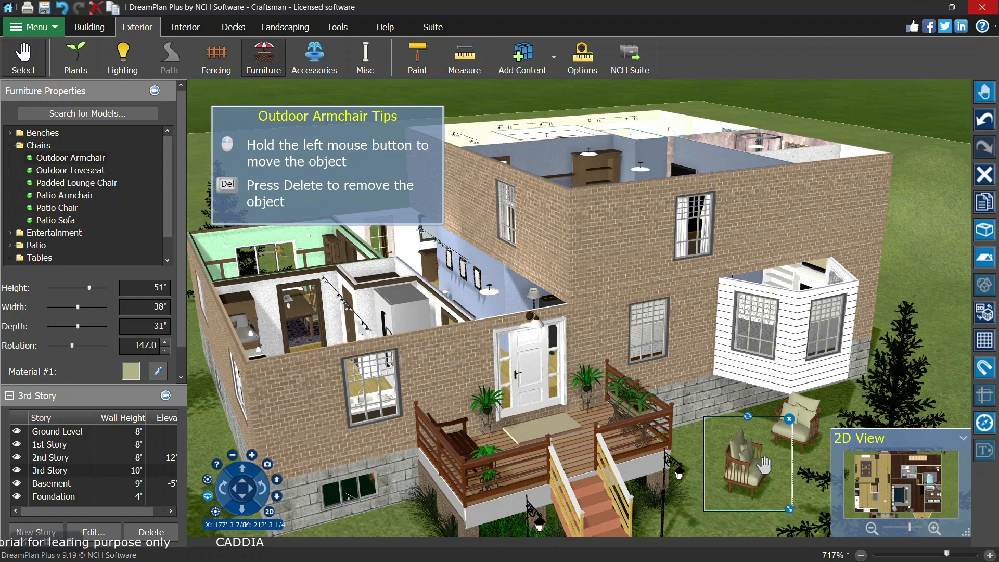
left_click_drag(763, 458, 745, 431)
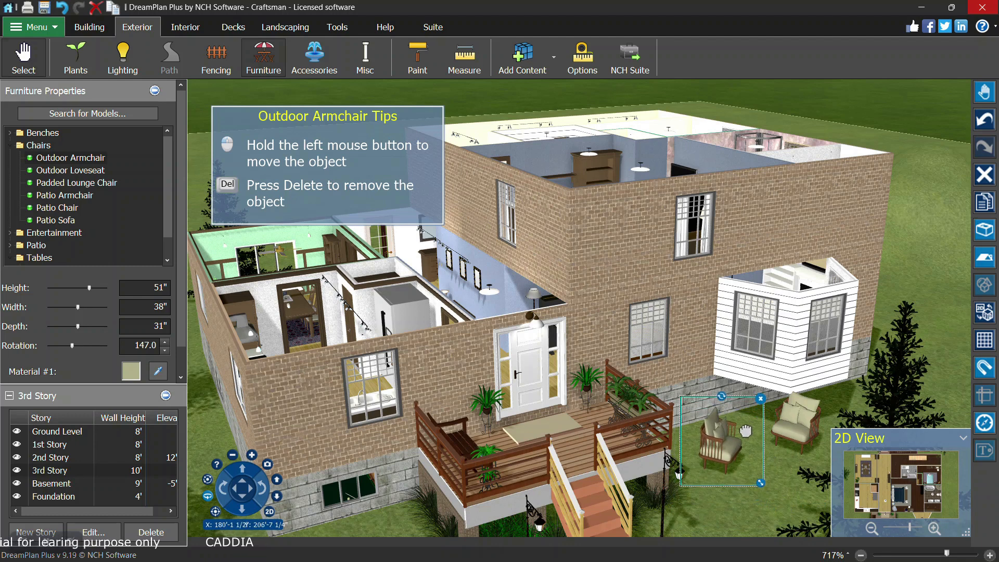
left_click(789, 455)
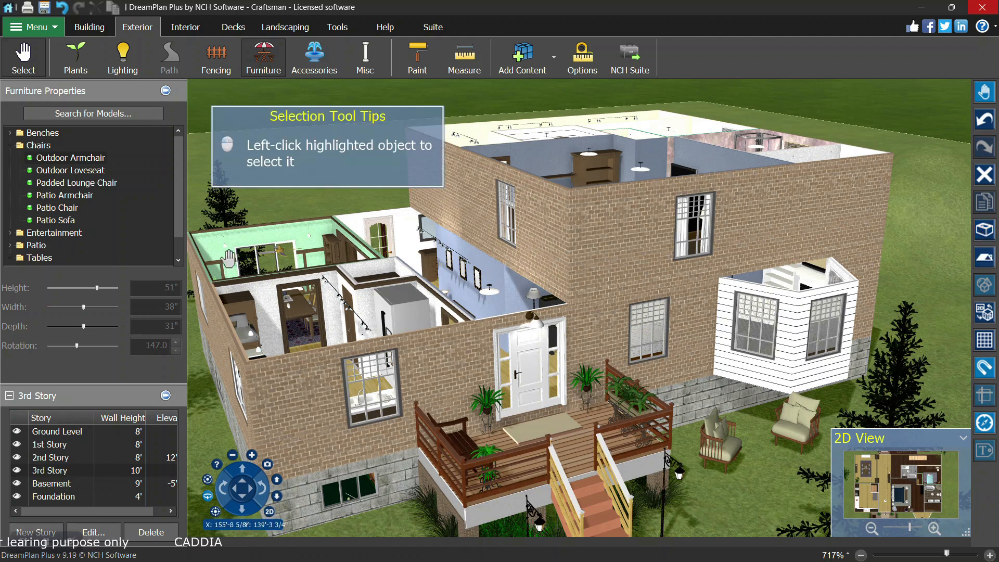
Show the 2nd Story and examine its furnished bedroom and bathroom up close.
left_click(51, 458)
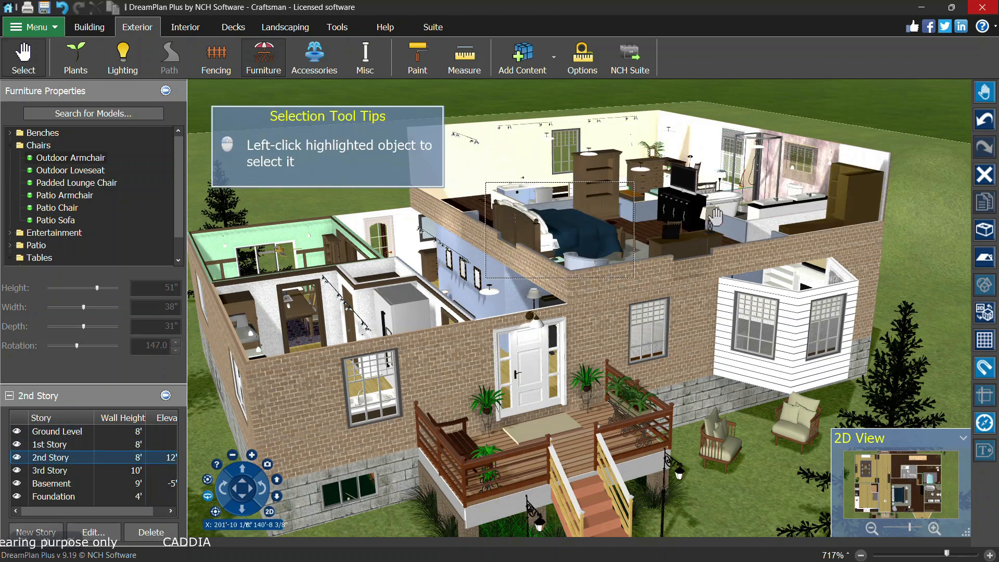
middle_click_drag(700, 204, 691, 200)
scroll(706, 206, "up", 5)
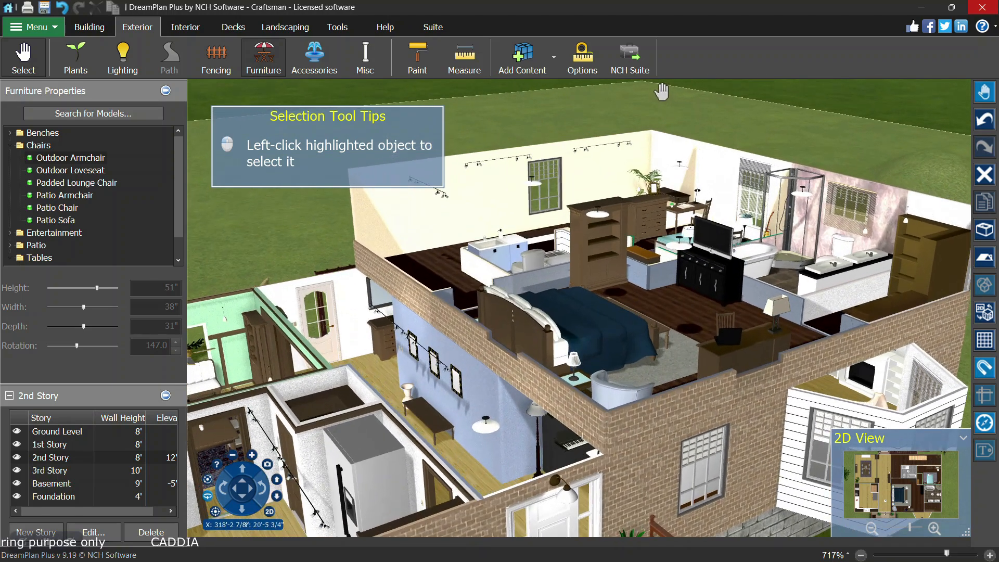
Switch the 2nd Story walls from cutaway to full-height display and view the rooms from above.
scroll(746, 322, "up", 4)
scroll(747, 322, "down", 2)
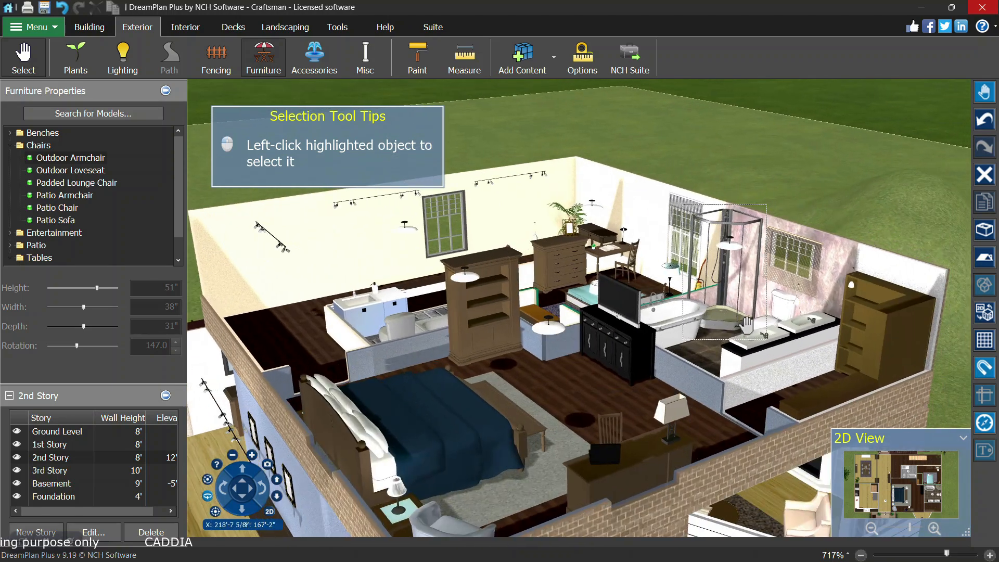
left_click(984, 255)
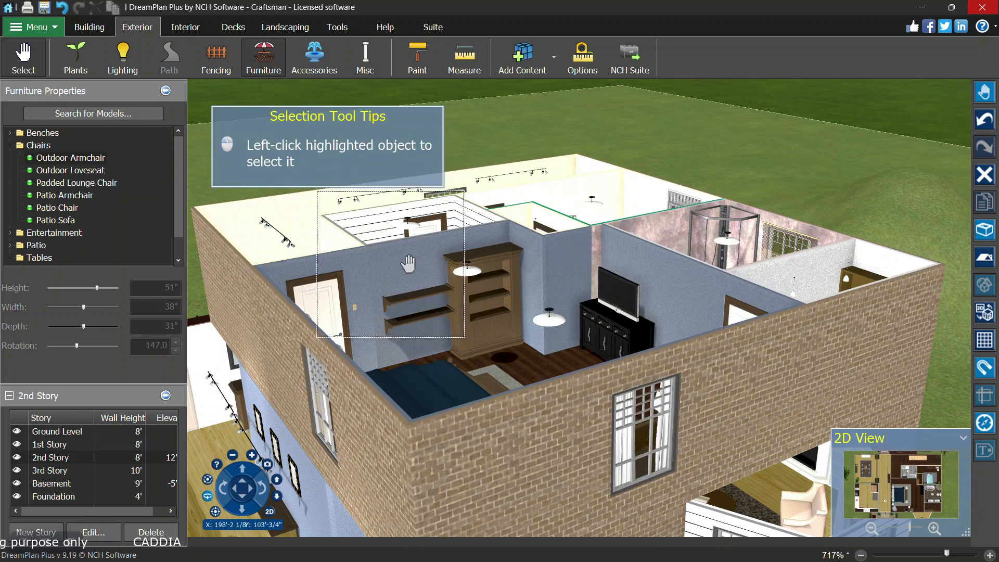
key("Left")
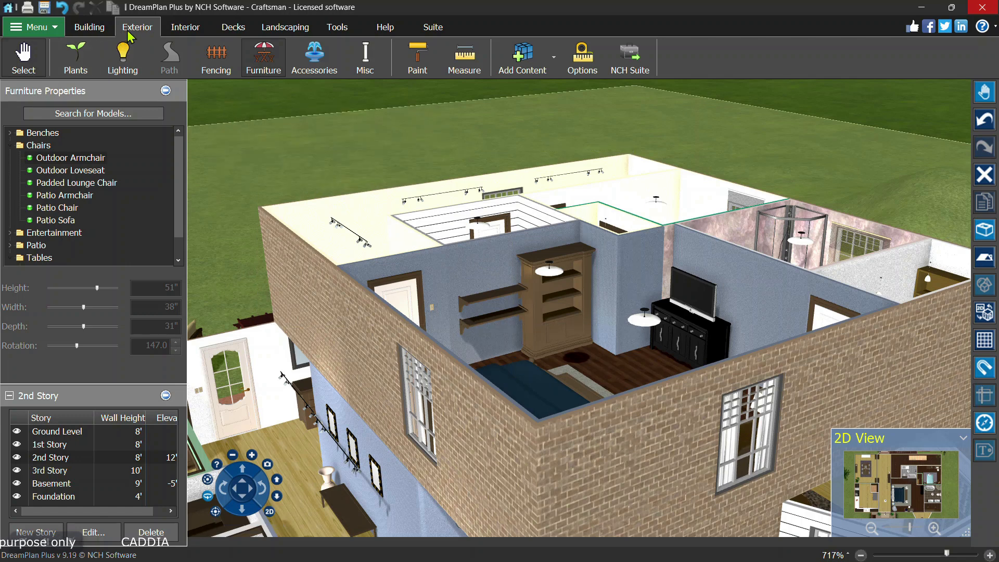
Add an automatically created roof over the 2nd Story with a 20.0° slope and 1'-8" eaves.
left_click(89, 29)
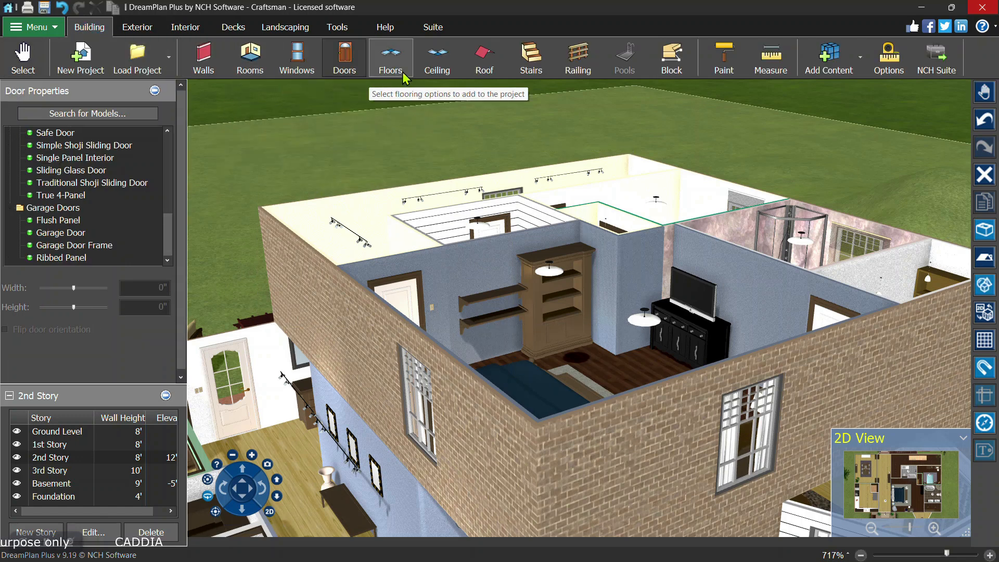
left_click(486, 66)
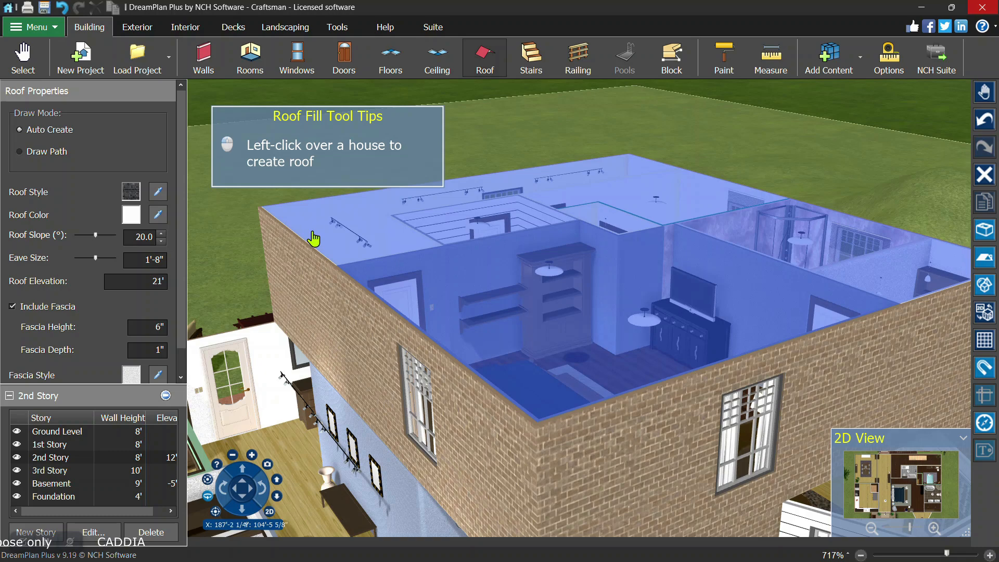
left_click(313, 238)
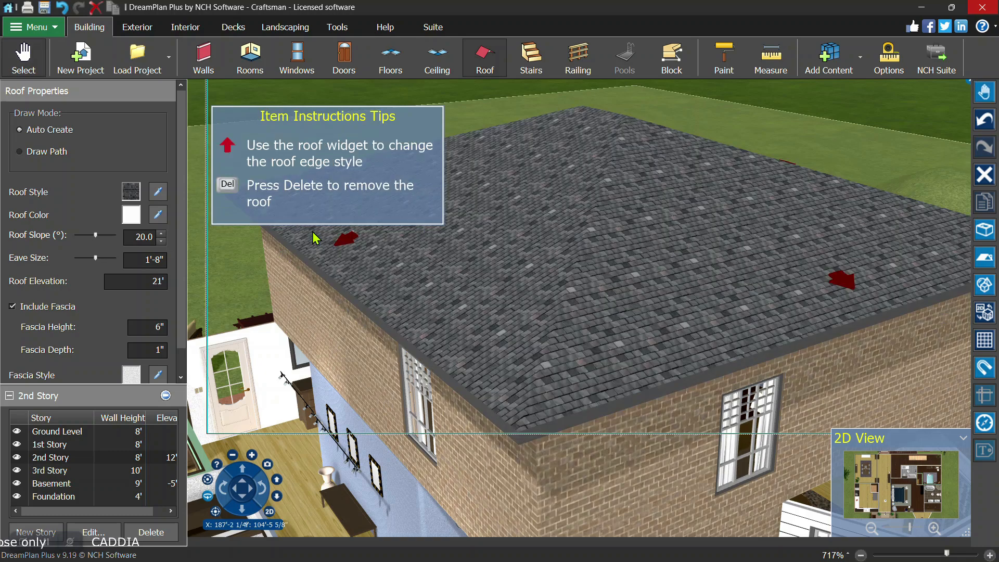
scroll(497, 265, "down", 5)
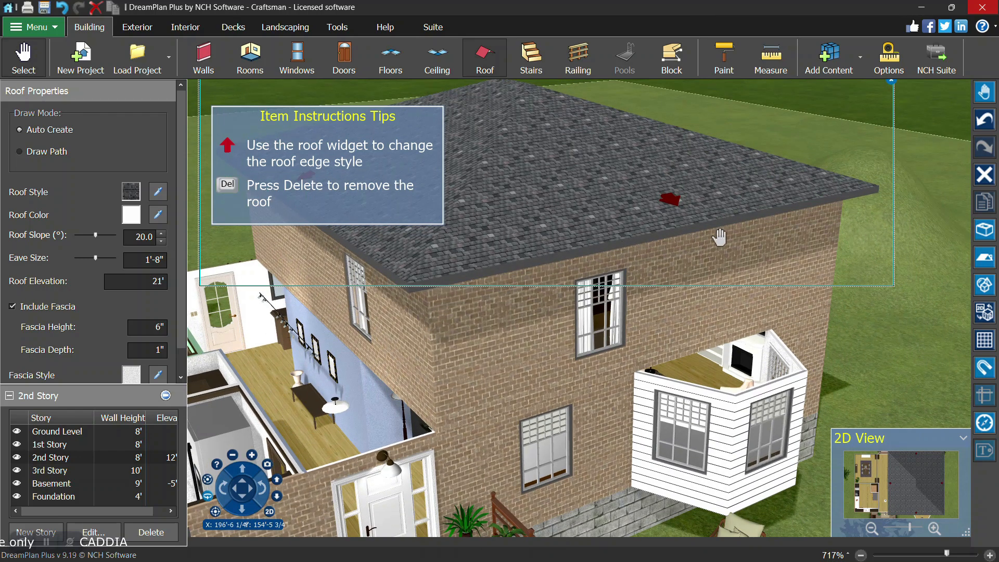
Hide the roof, show it again, and hide it once more to expose the 2nd Story rooms.
left_click(993, 261)
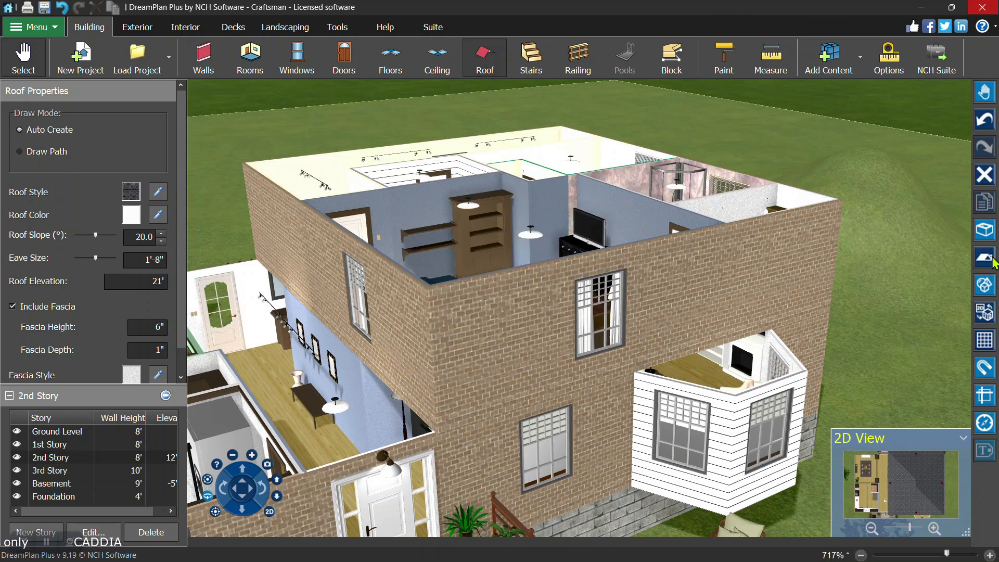
left_click(993, 261)
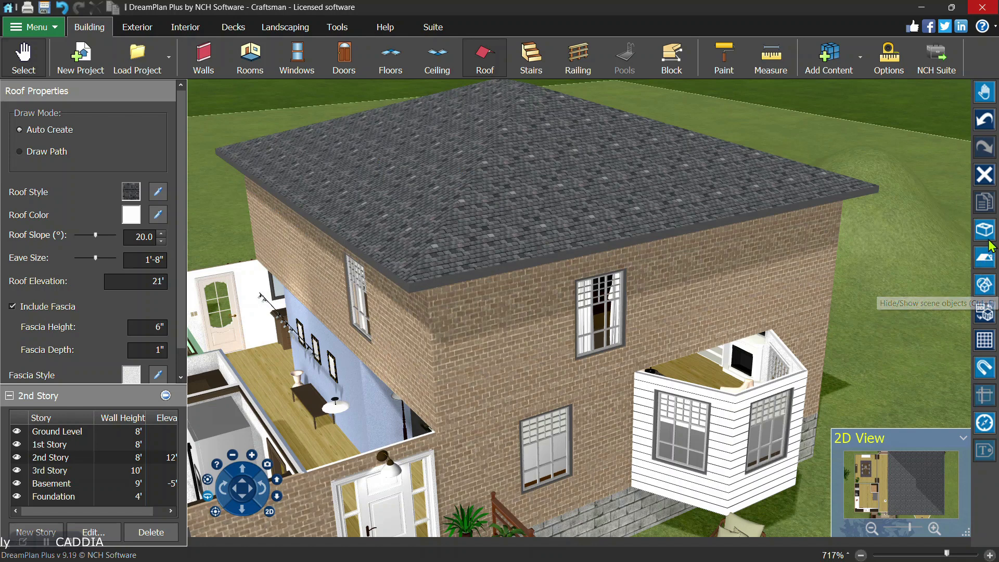
left_click(983, 256)
key("Left")
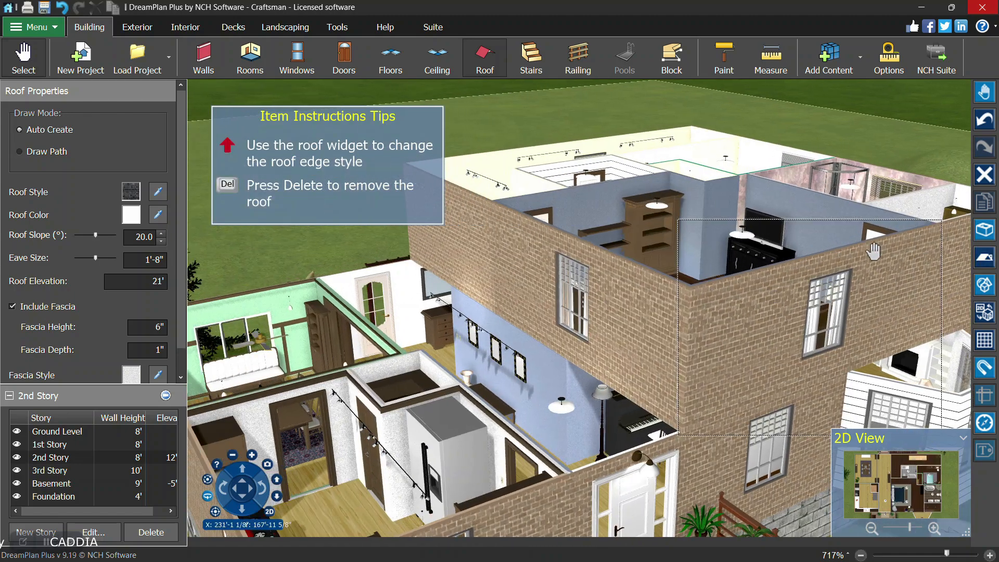
Switch the 2nd Story walls to cutaway display and examine the bedroom and bathroom furnishings up close.
key("Up")
key("Right")
key("Right")
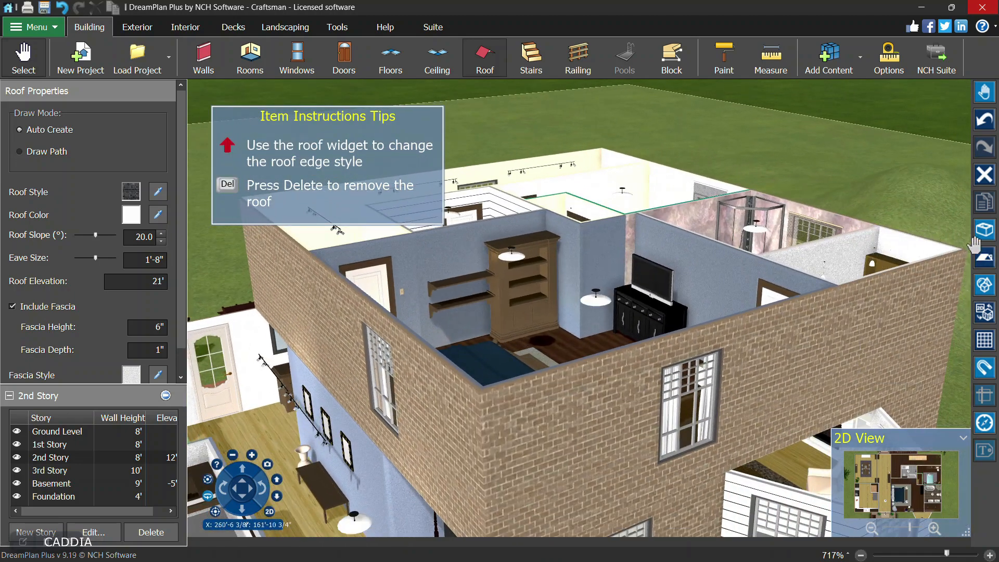
left_click(983, 232)
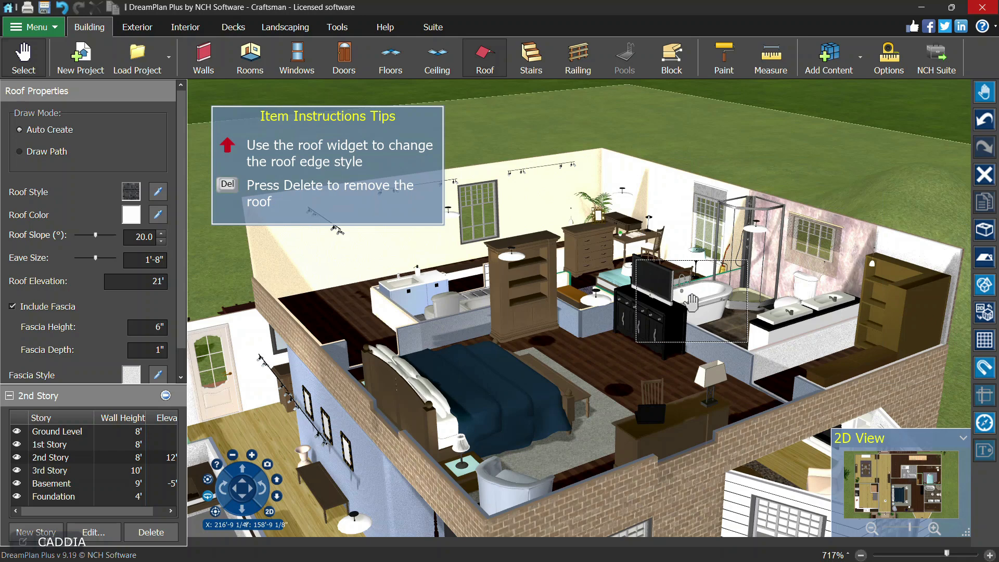
key("Up")
key("Up")
key("Up")
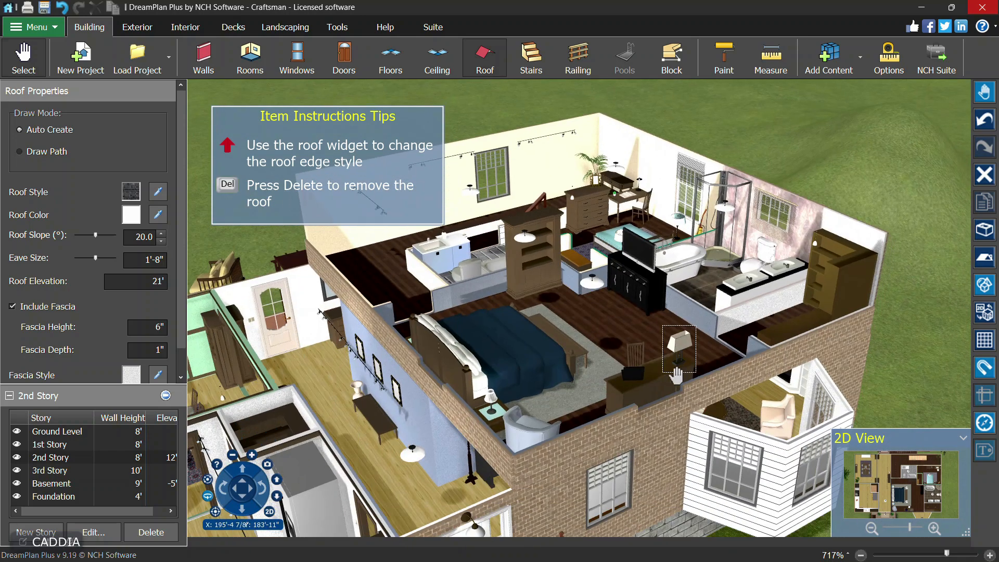
key("Up")
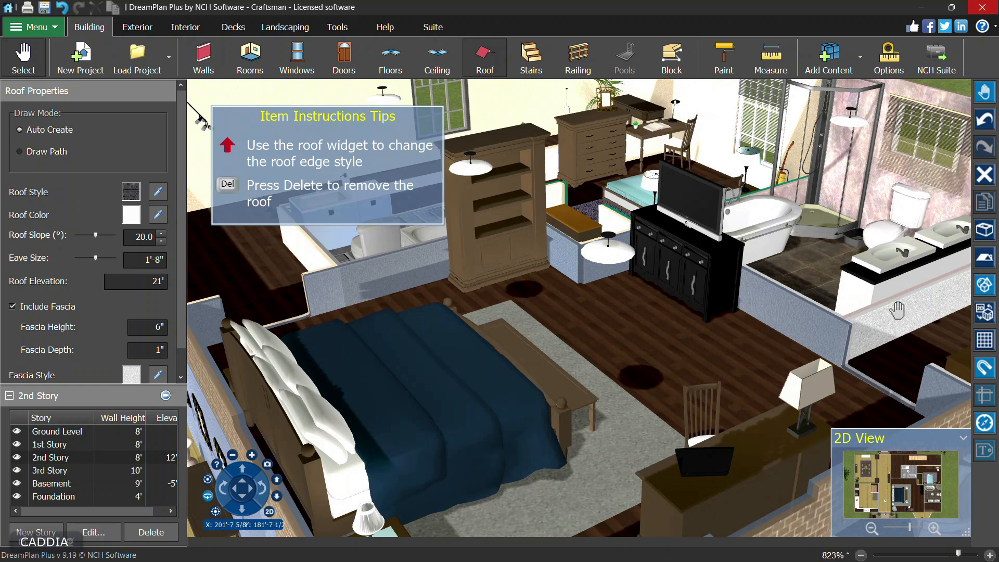
Hide all scene objects, inspect the empty rooms and front deck, and show the objects again.
left_click(980, 290)
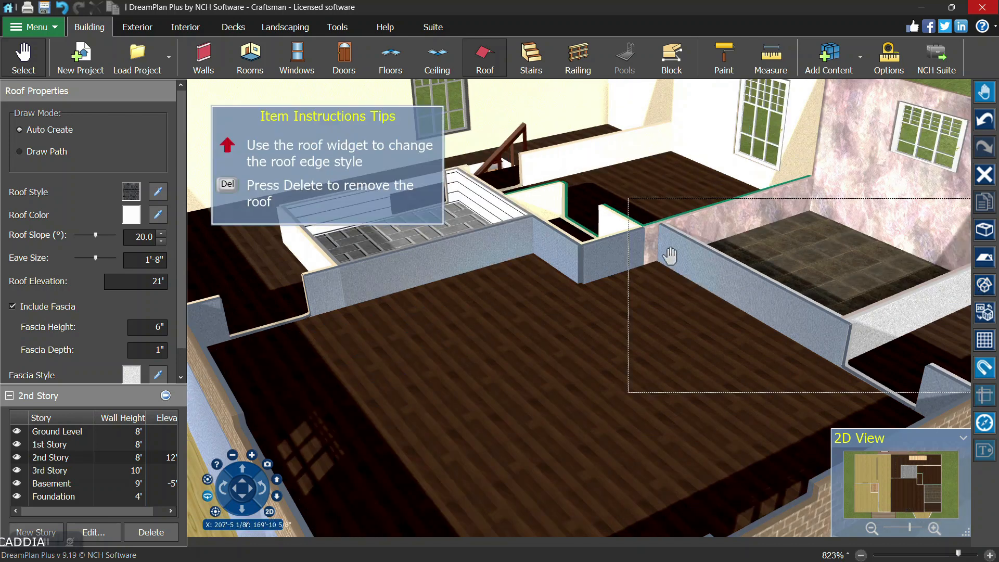
key("Down")
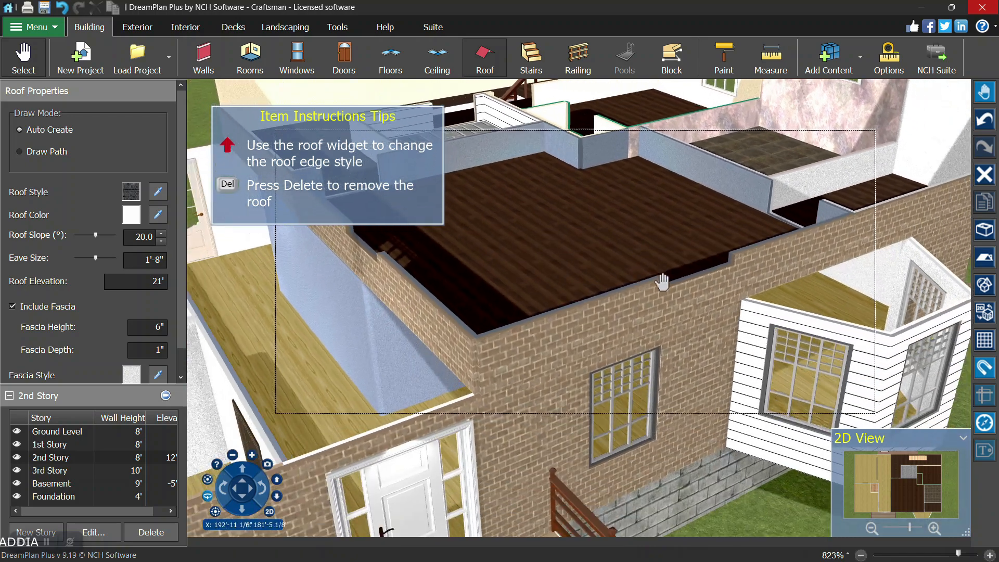
key("Down")
key("Left")
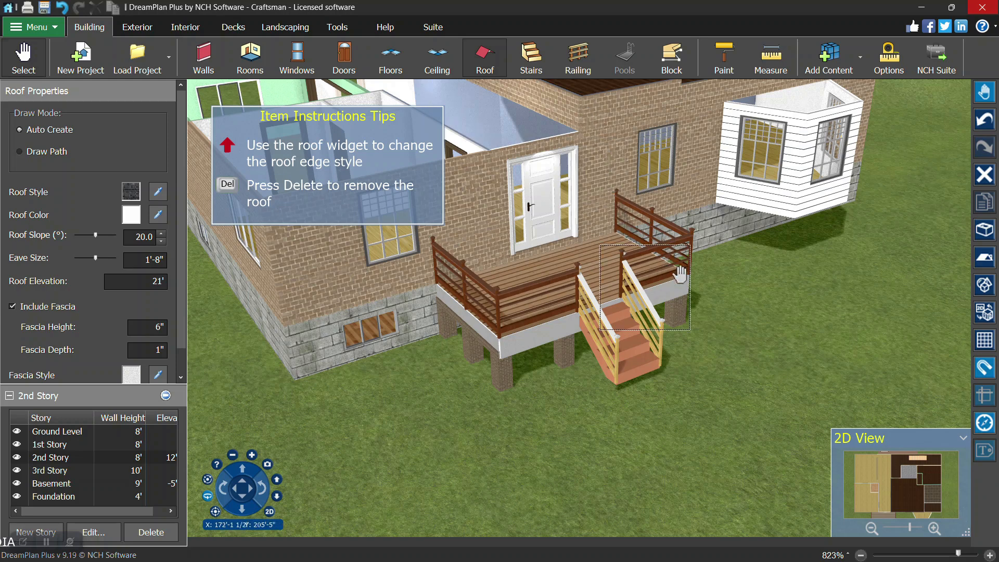
left_click(984, 286)
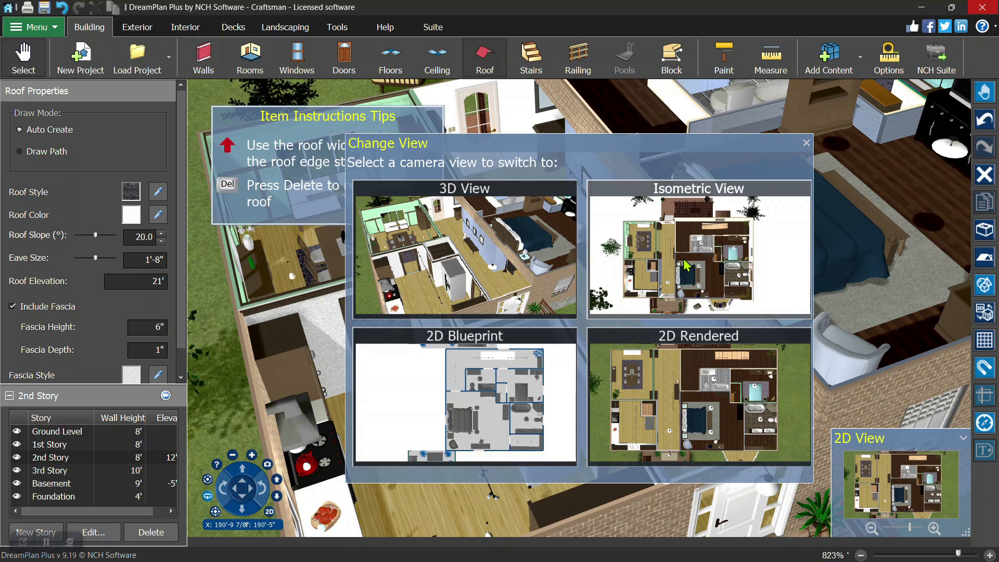
Switch the camera to the Isometric View, inspect the floor layout, and toggle the grid overlay.
left_click(687, 265)
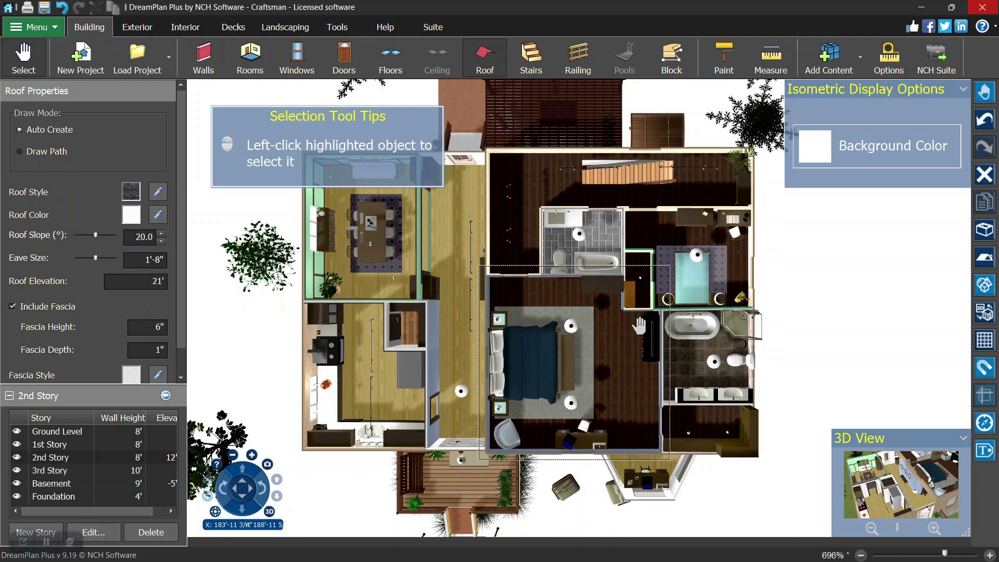
scroll(639, 326, "up", 3)
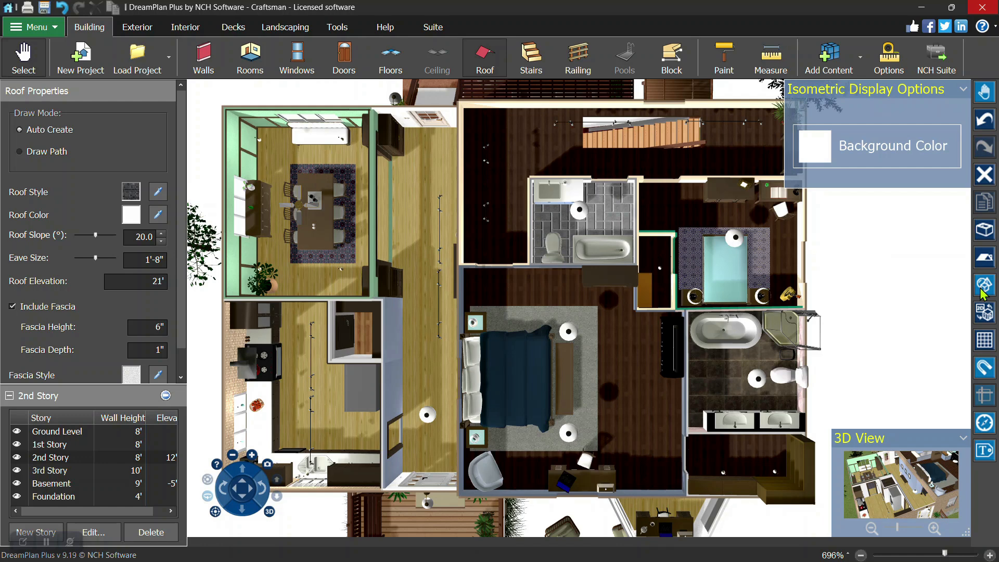
left_click(987, 345)
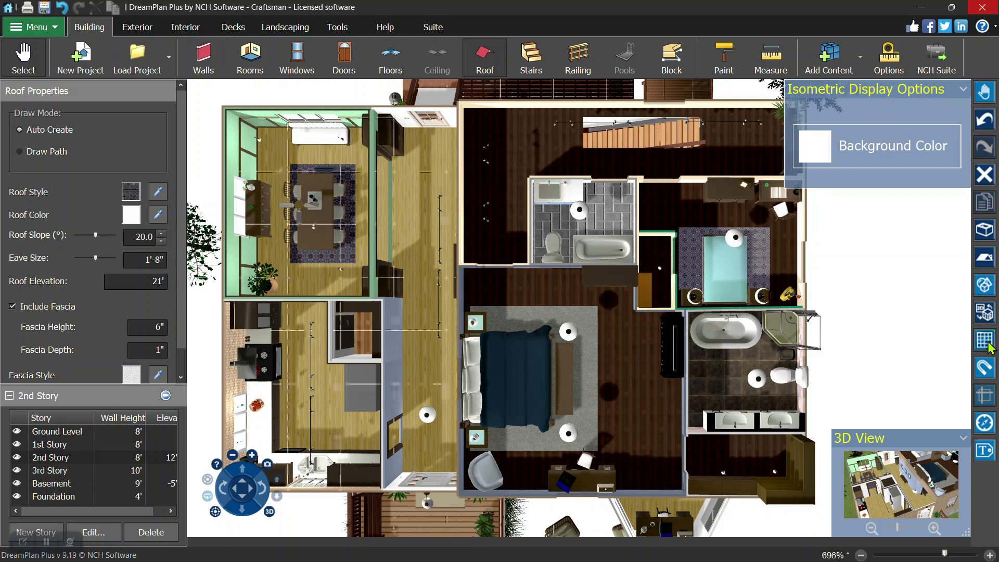
left_click(988, 345)
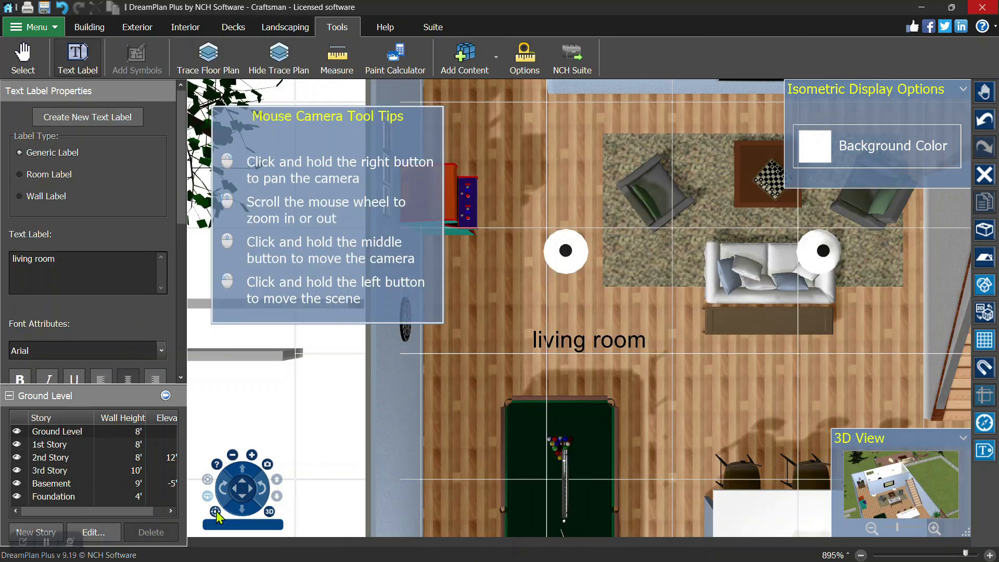
left_click(984, 318)
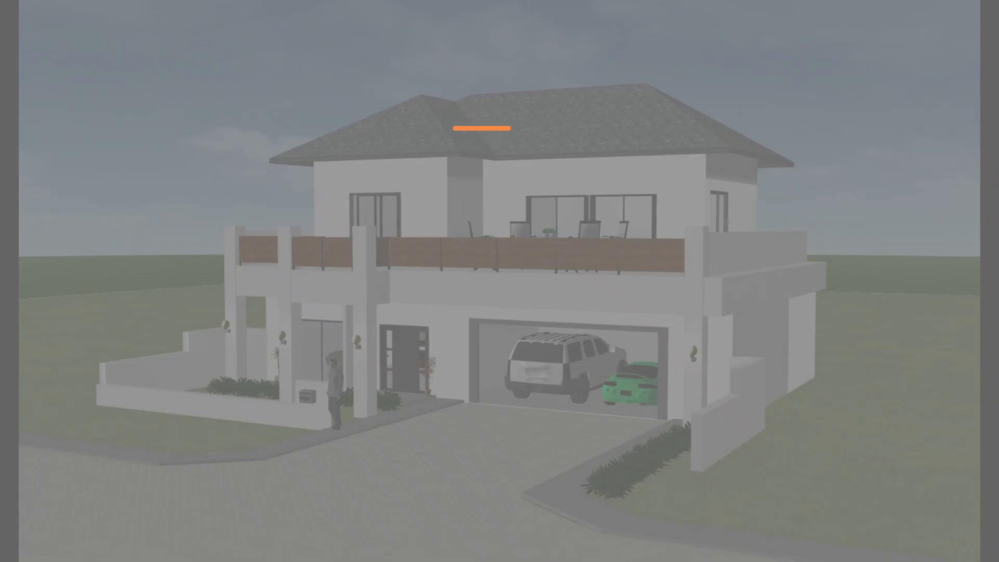